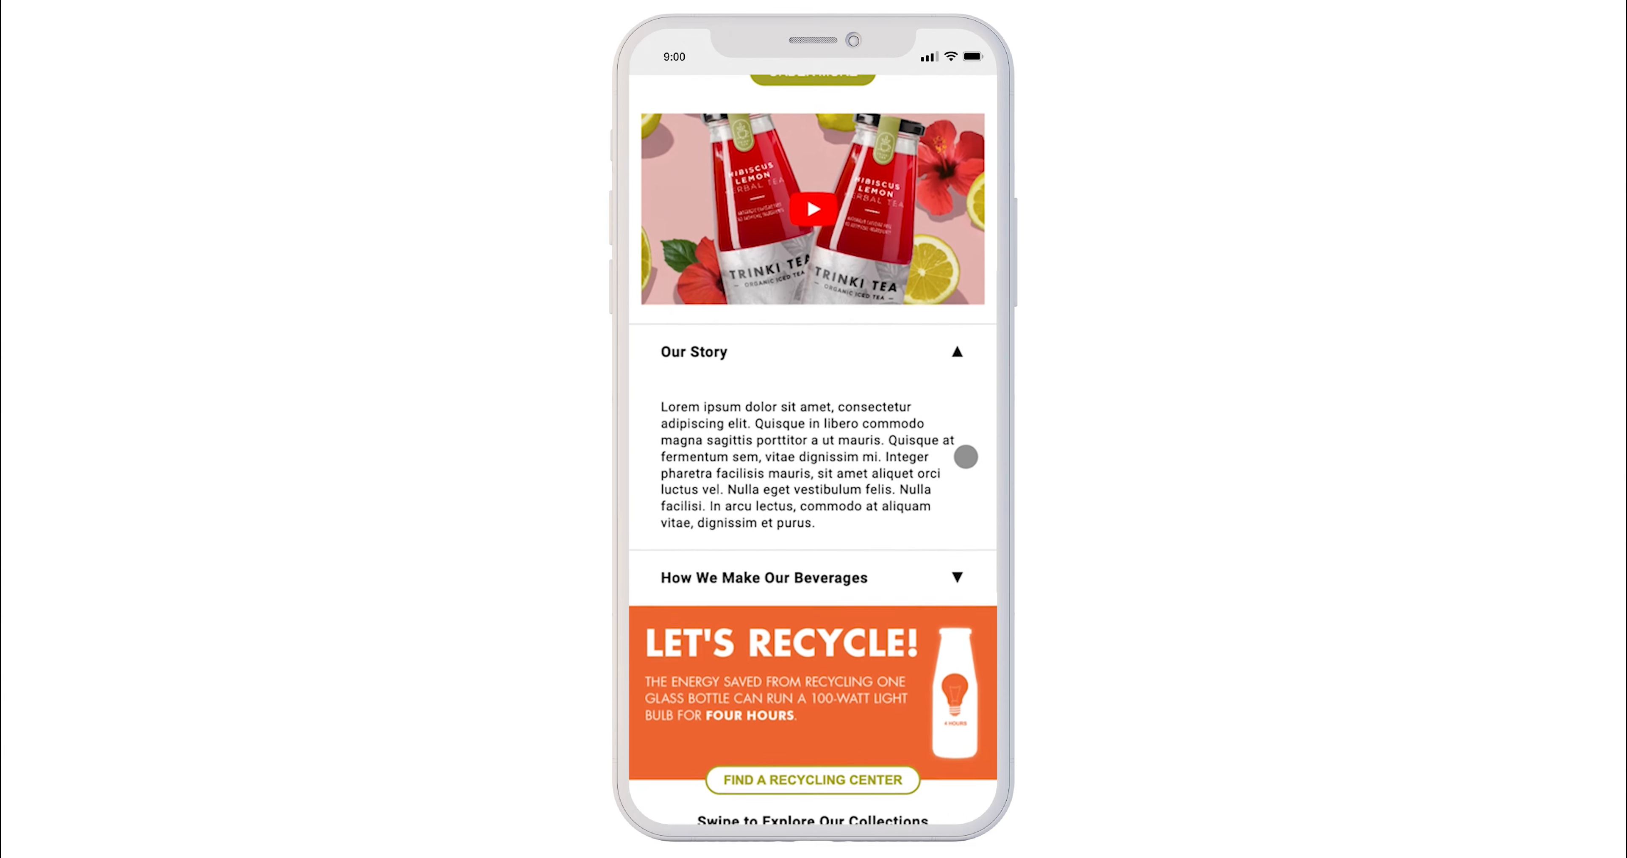
pyautogui.click(965, 457)
pyautogui.scroll(-2, 965, 457)
pyautogui.scroll(-8, 965, 457)
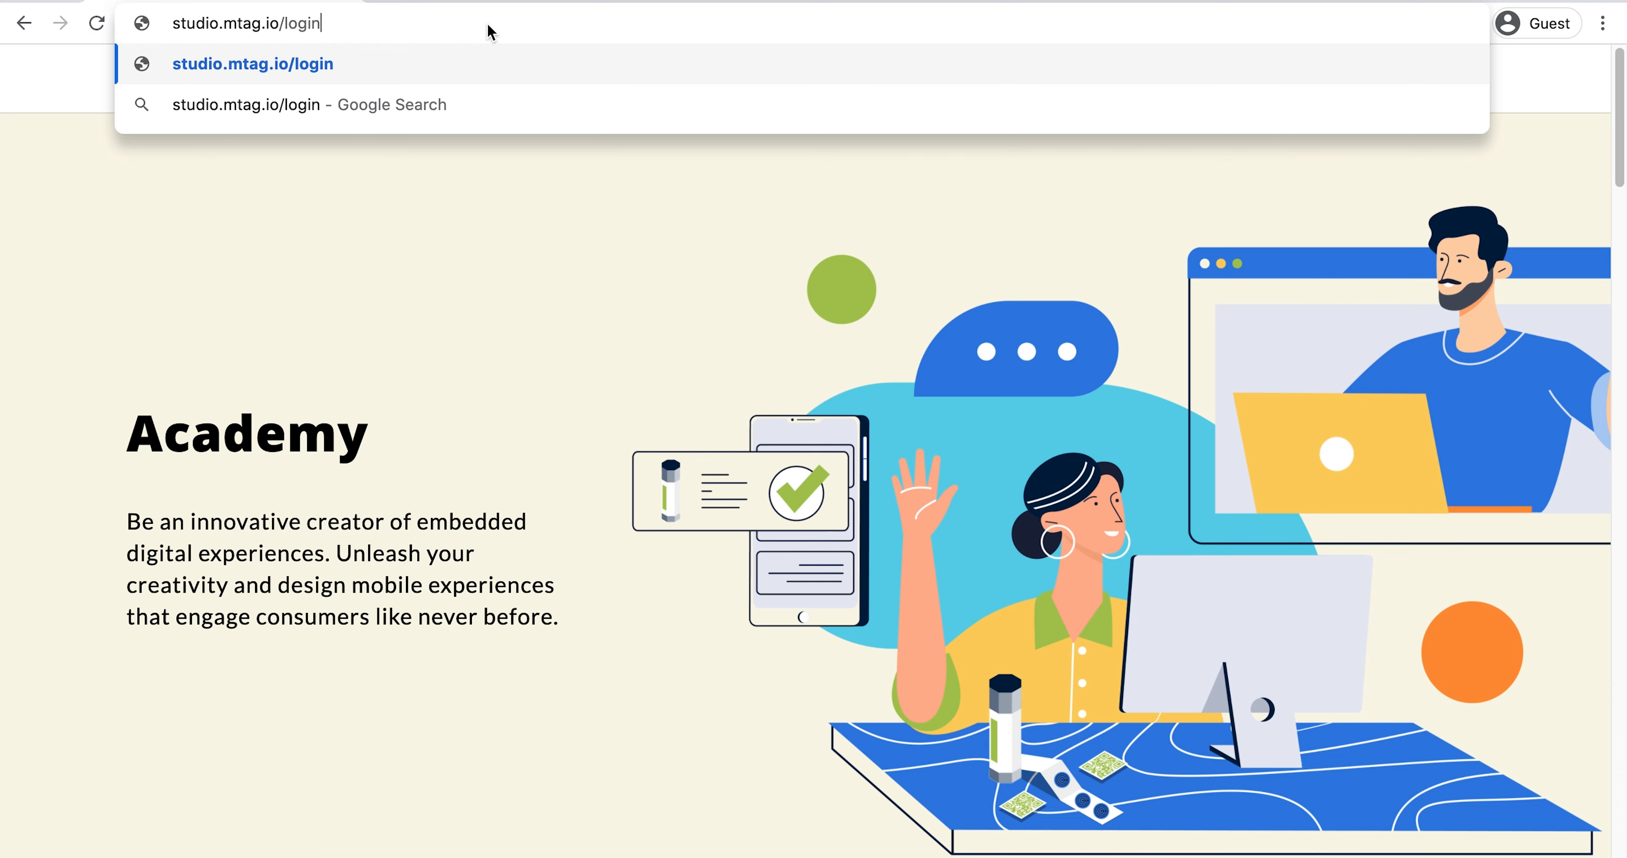
# - Reach Studio's experience list by way of studio.mtag.io/login and the Blue Bite site's sign-in
pyautogui.press('Return')
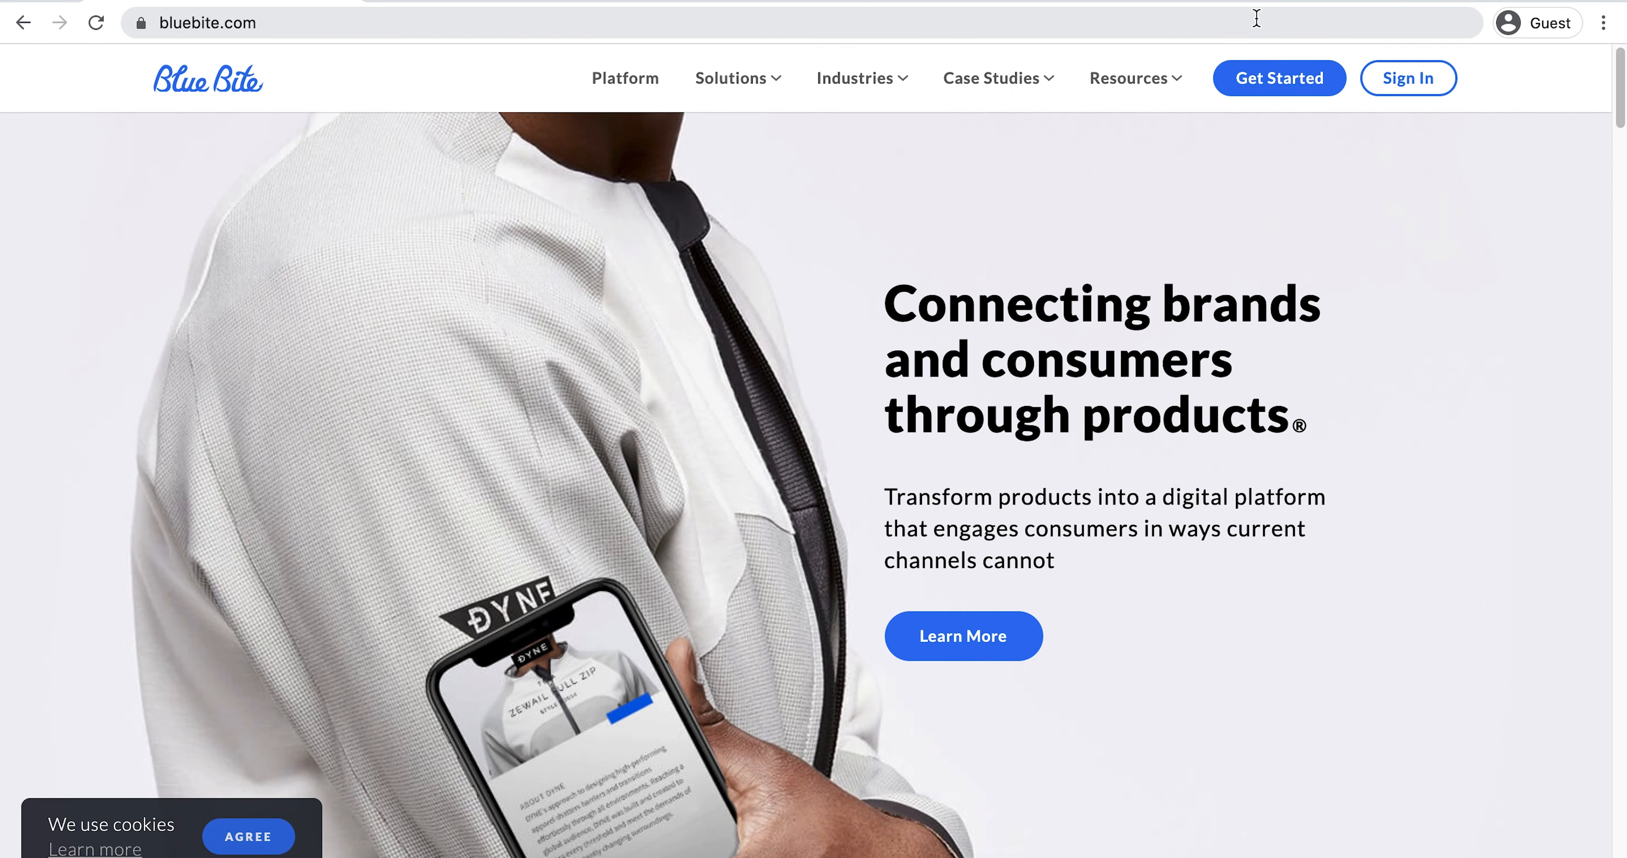
pyautogui.click(1403, 81)
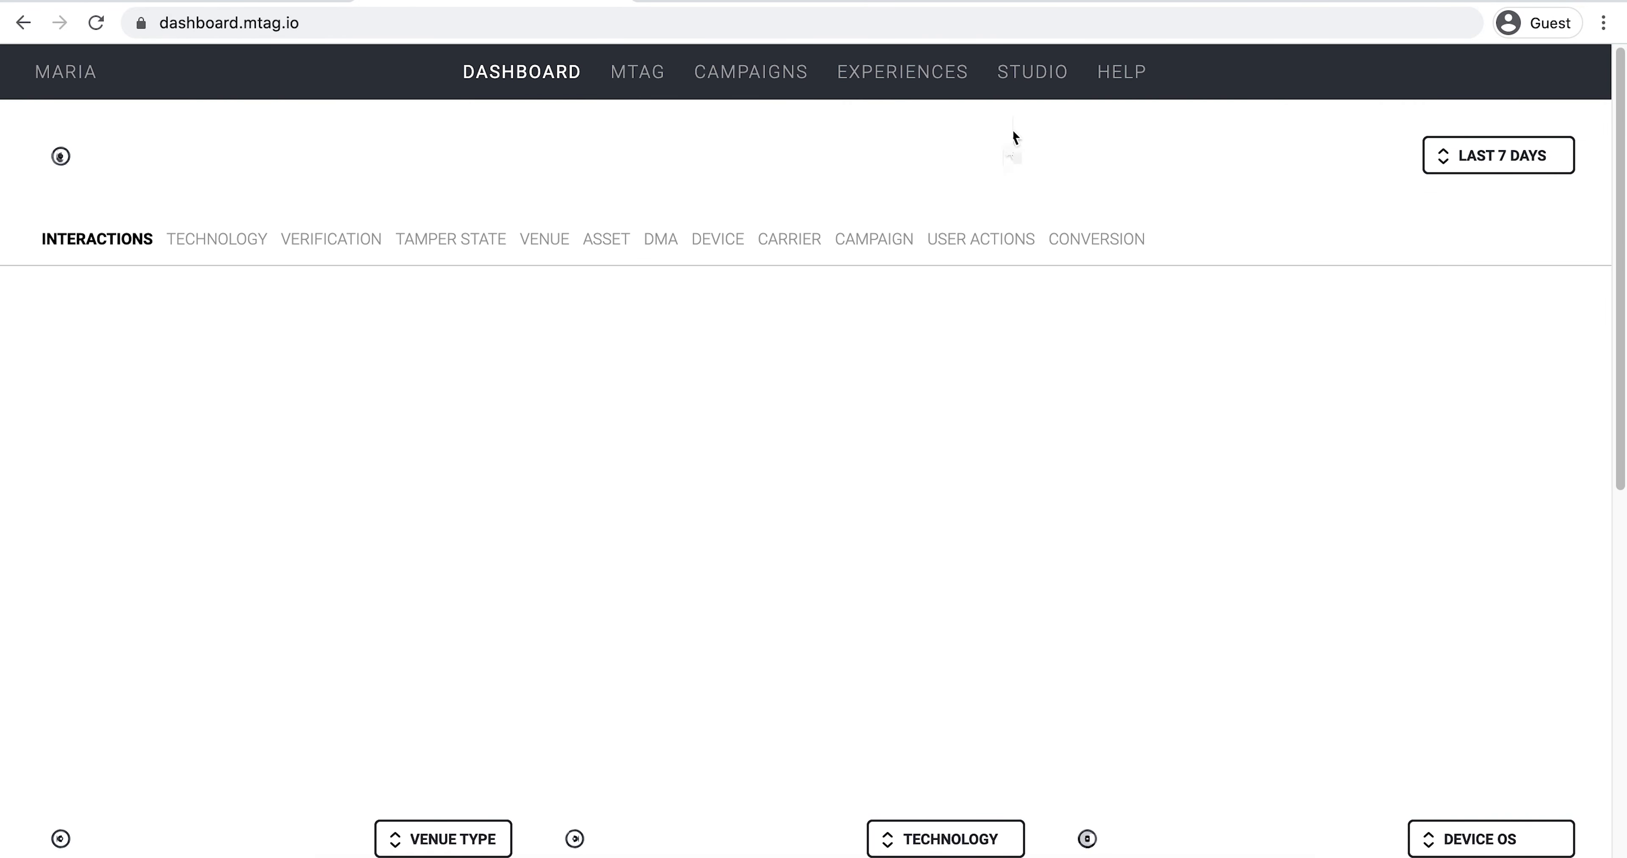
pyautogui.click(1032, 73)
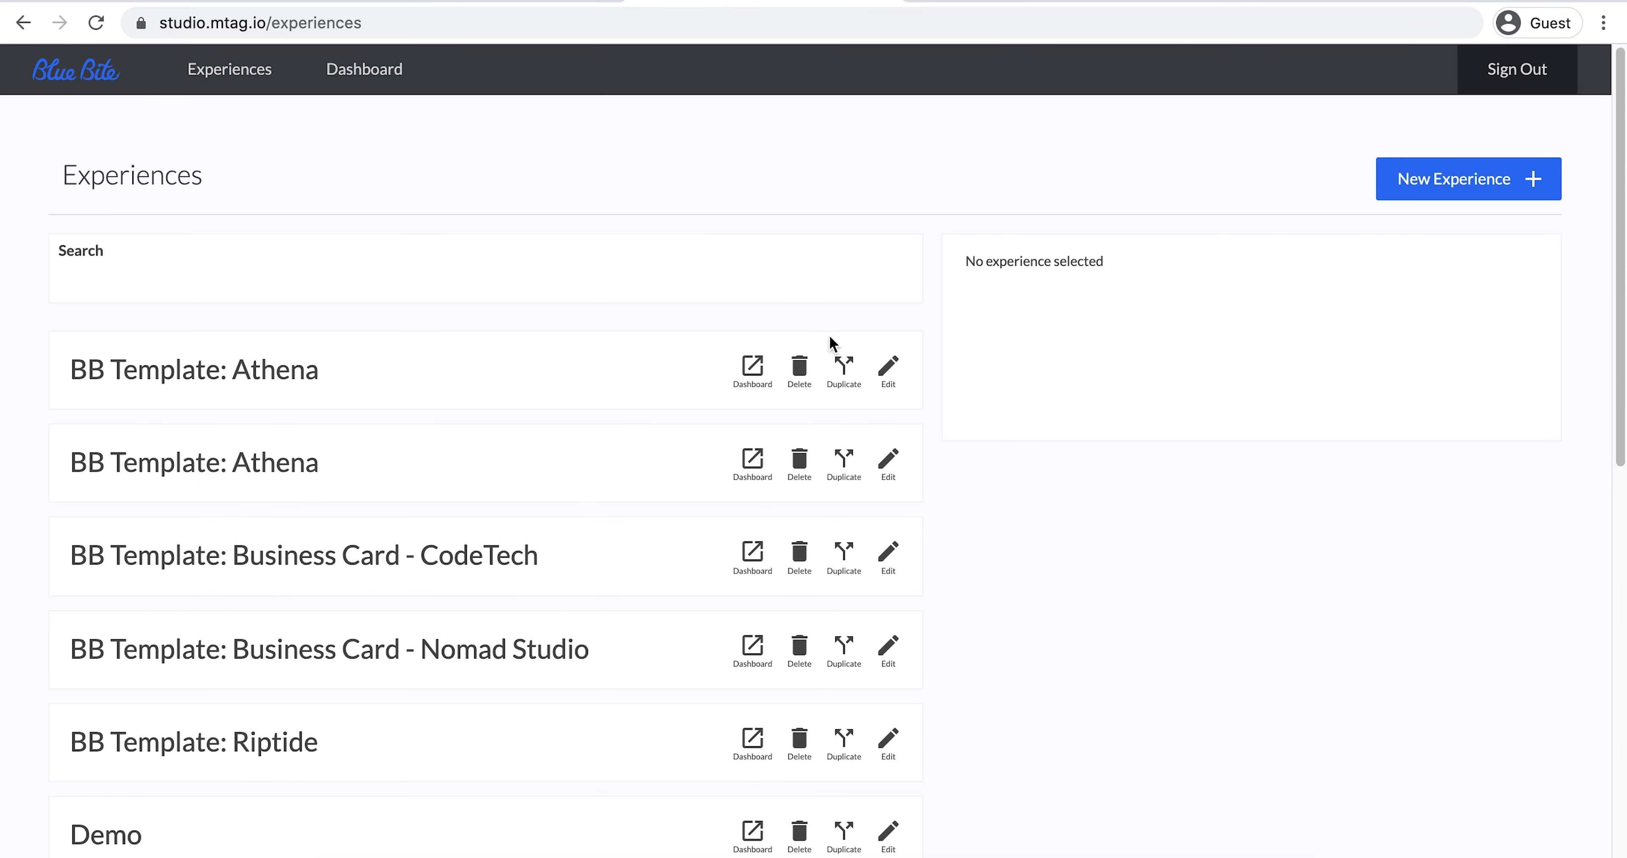
# - Search the experiences for "Example" and open that experience for editing
pyautogui.click(637, 271)
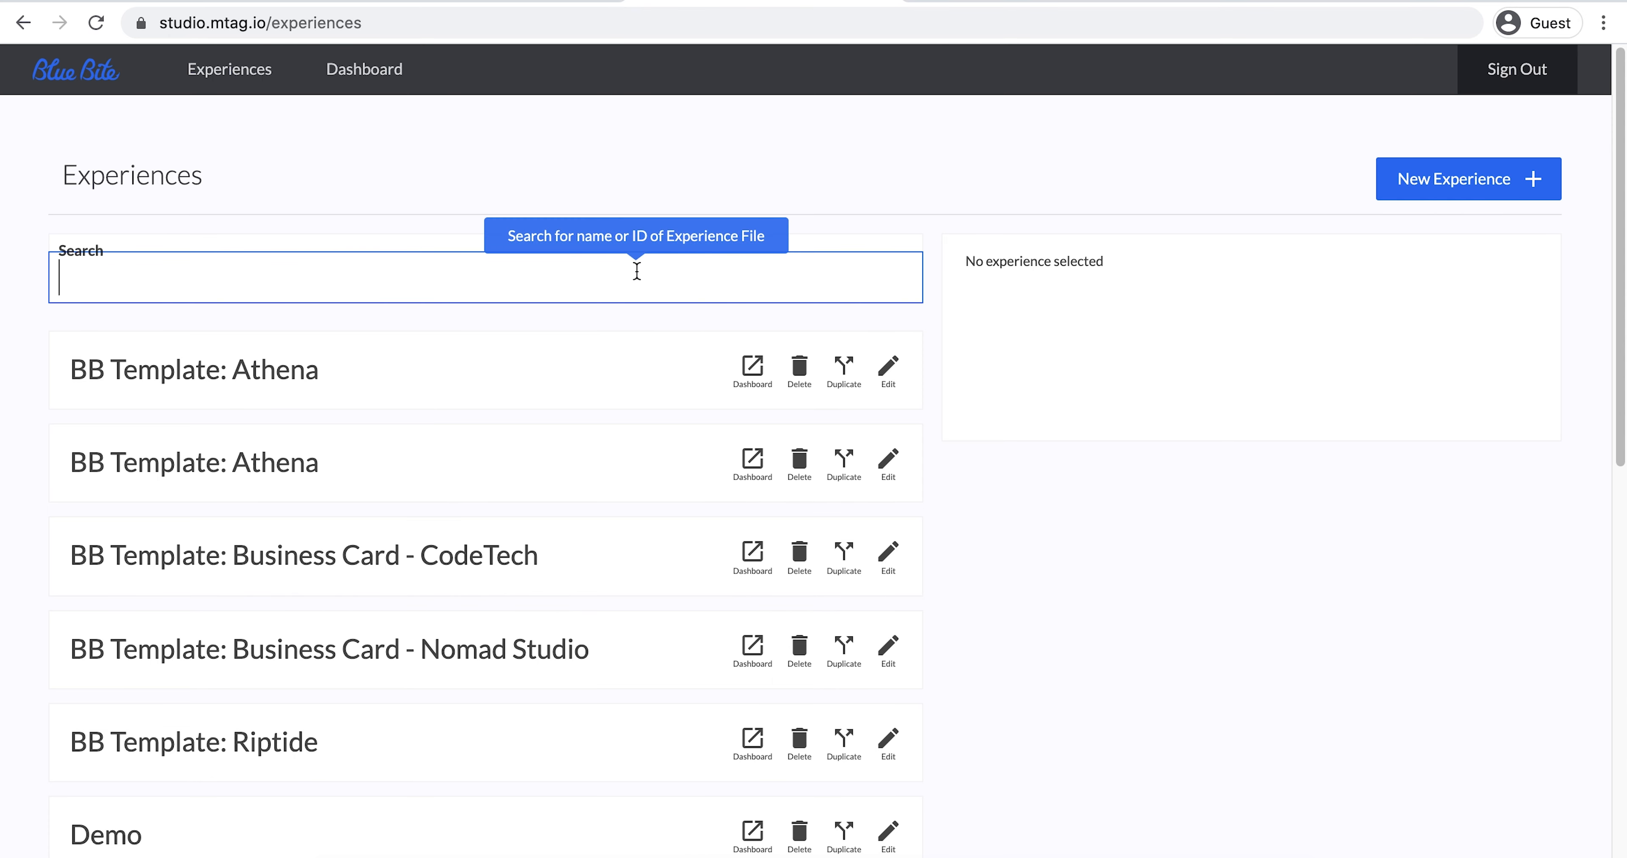
pyautogui.write('Example')
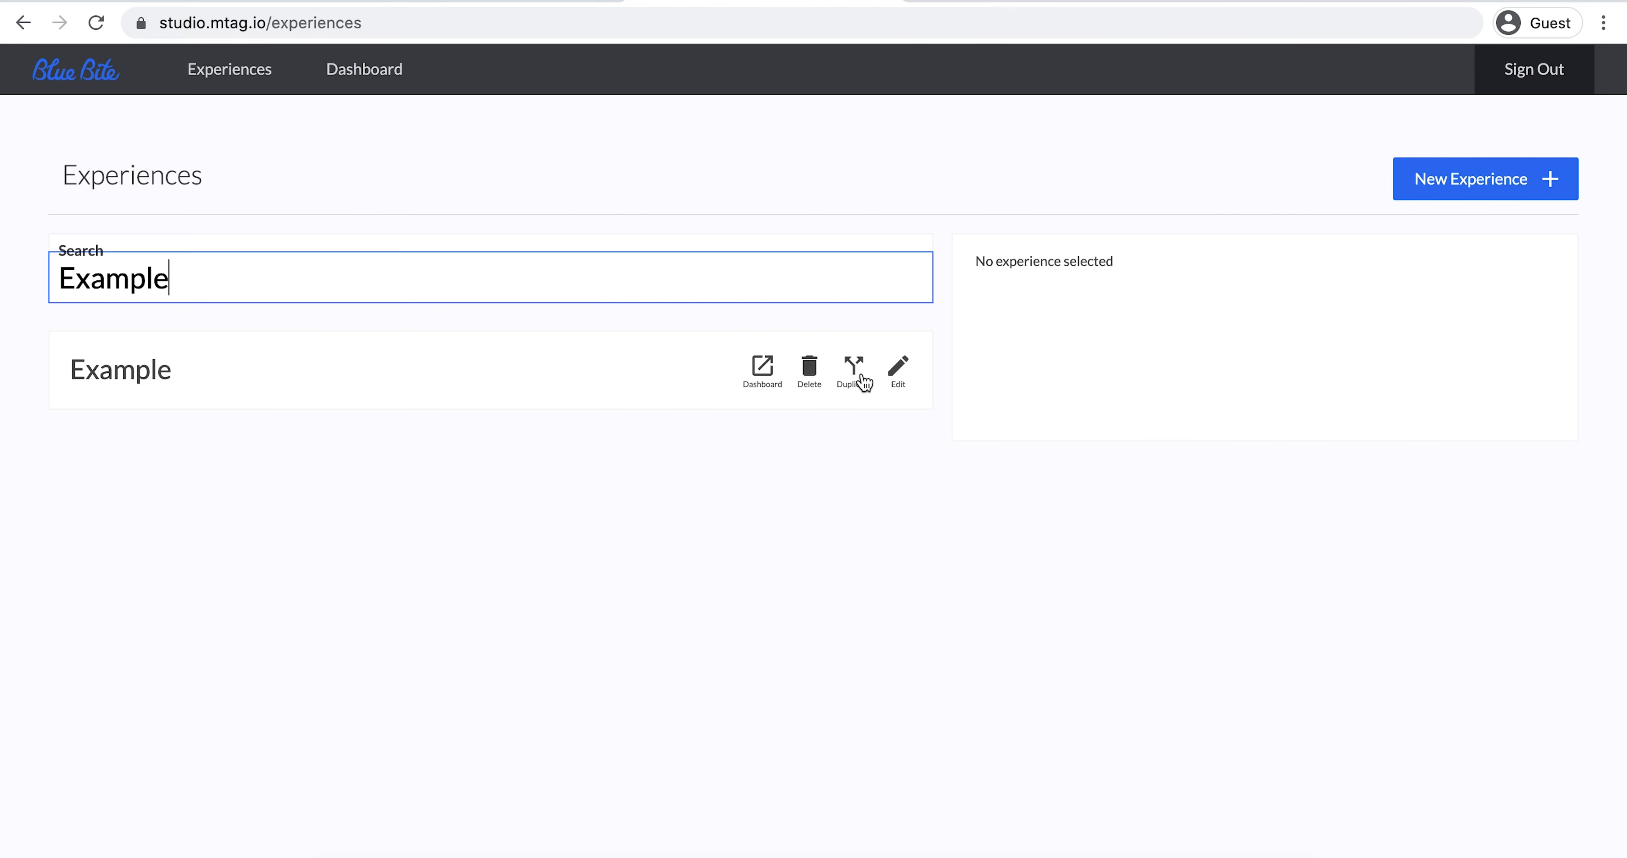
pyautogui.click(897, 367)
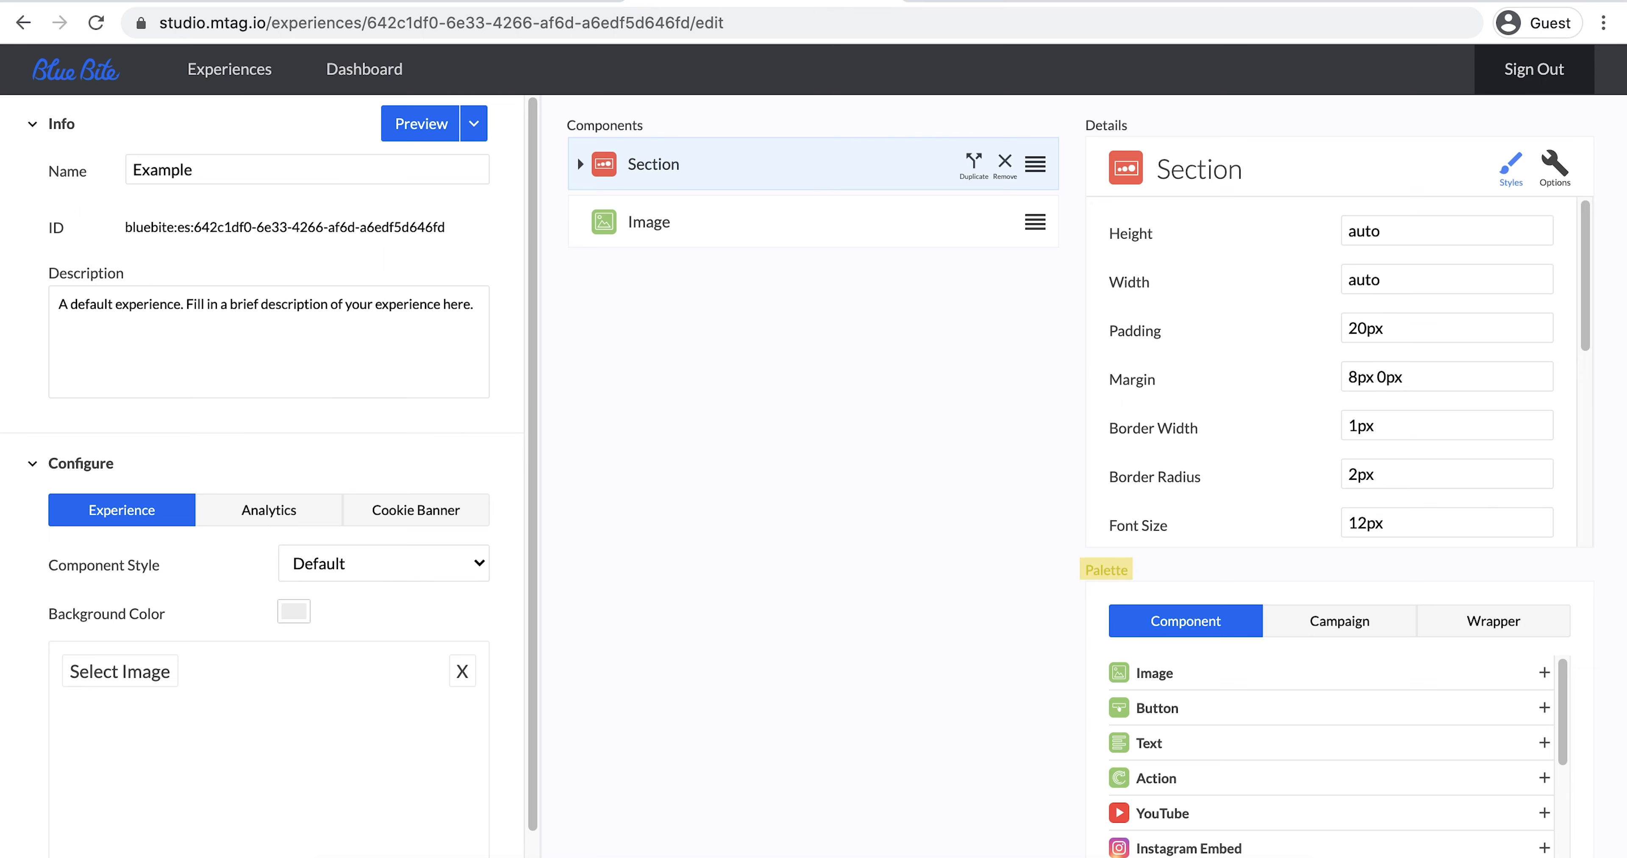
# - Duplicate the Image component and move one of the two images inside the Section
pyautogui.click(965, 227)
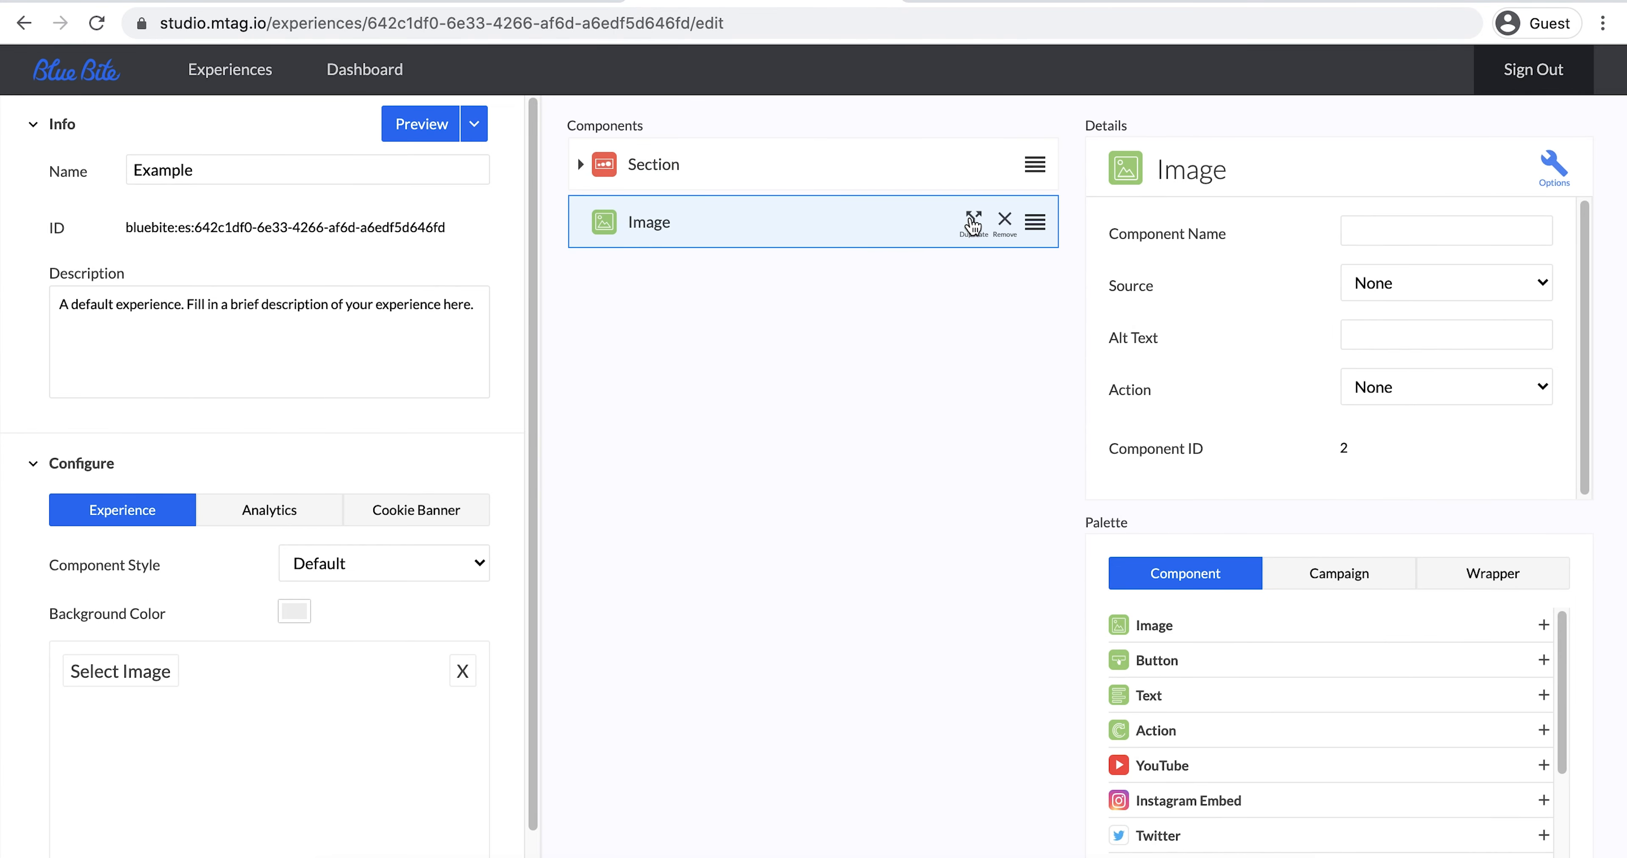
pyautogui.click(973, 224)
pyautogui.click(579, 166)
pyautogui.moveTo(1029, 290); pyautogui.dragTo(1030, 244)
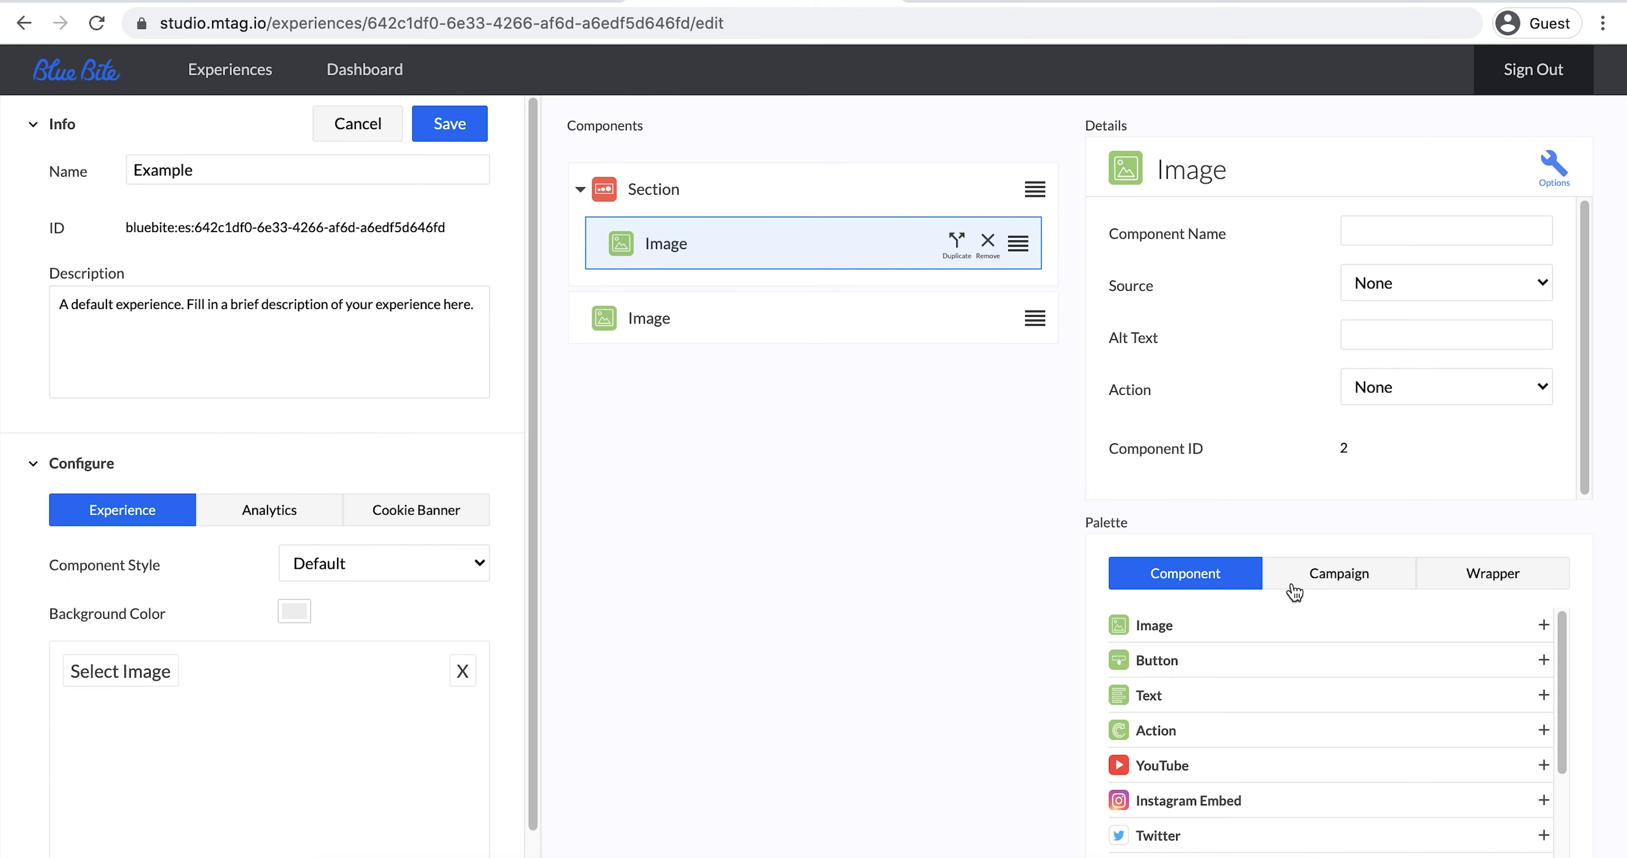
# - Add a Weather component inside the Section, below the image
pyautogui.scroll(-3, 1339, 710)
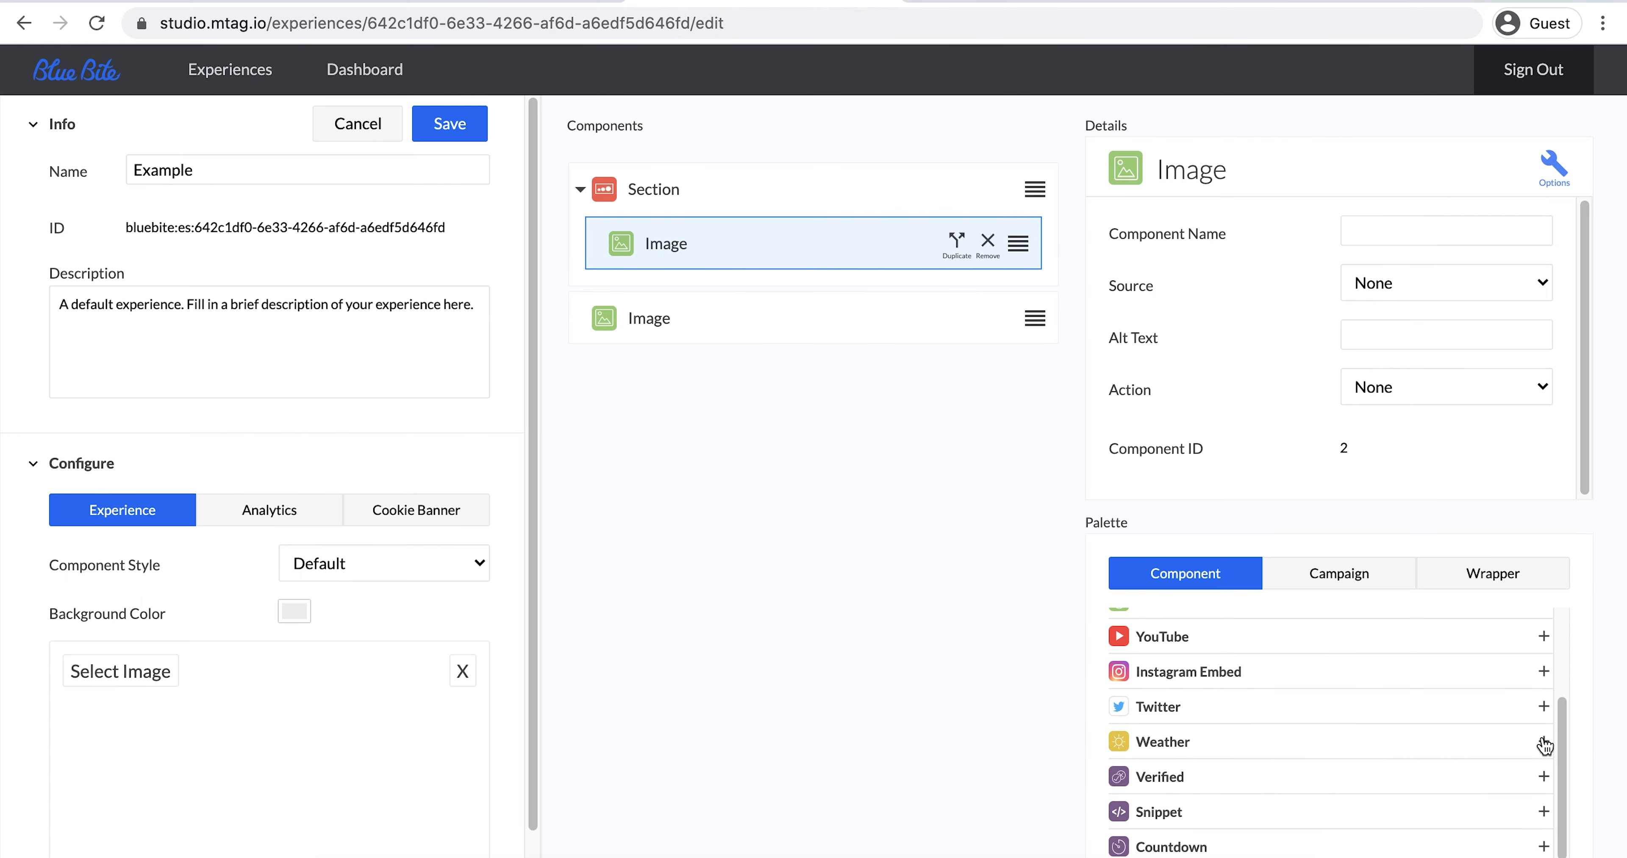
pyautogui.click(1543, 742)
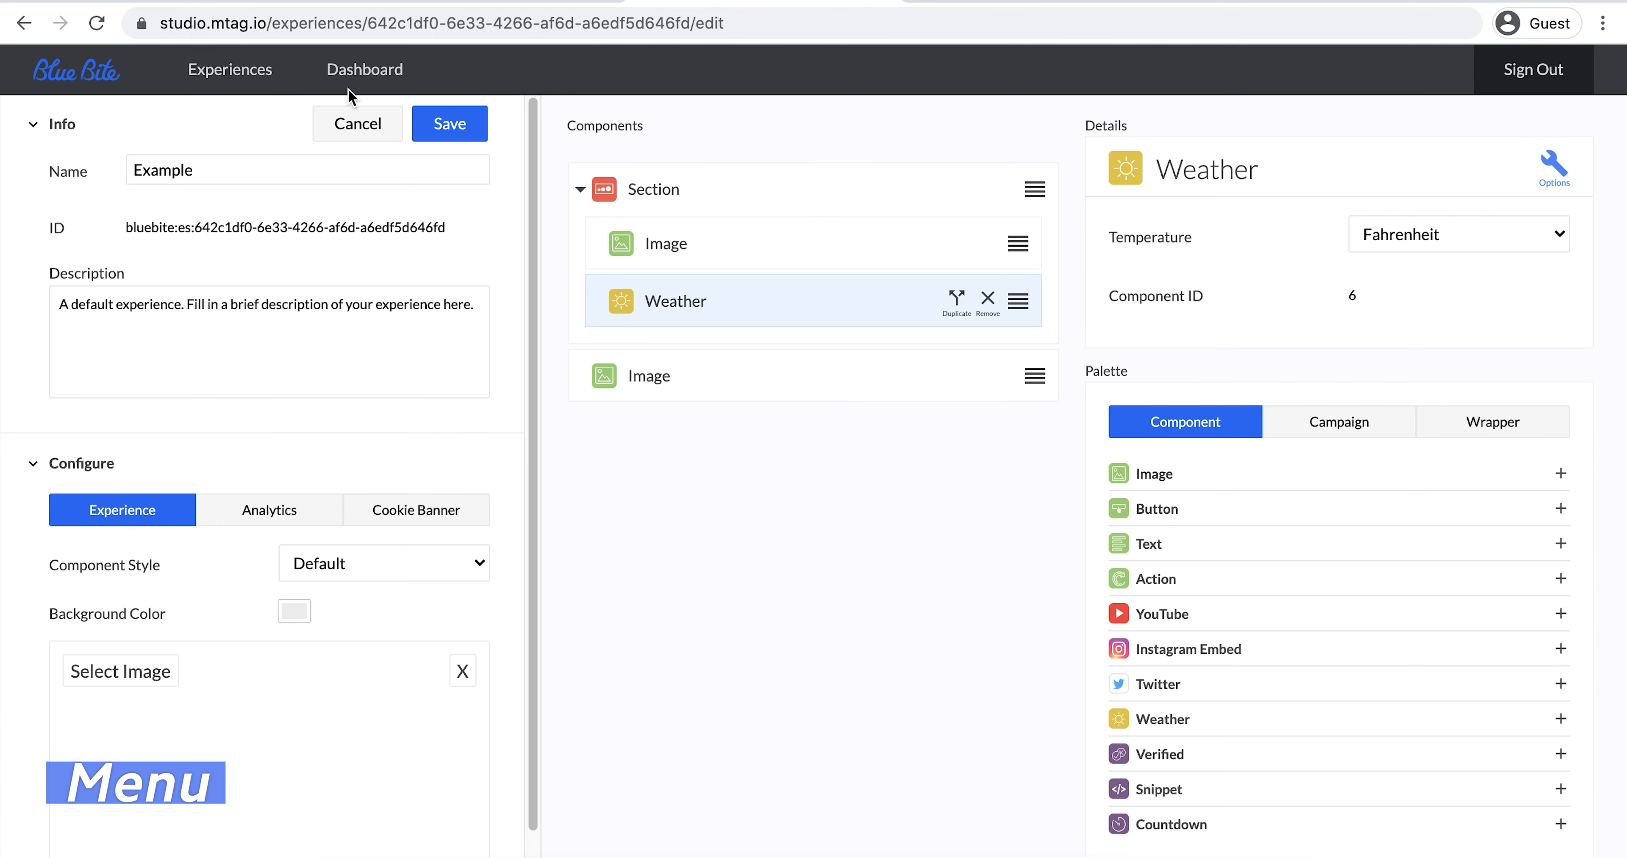
# - Visit the Experiences list and the Dashboard from the experience editor
pyautogui.click(235, 80)
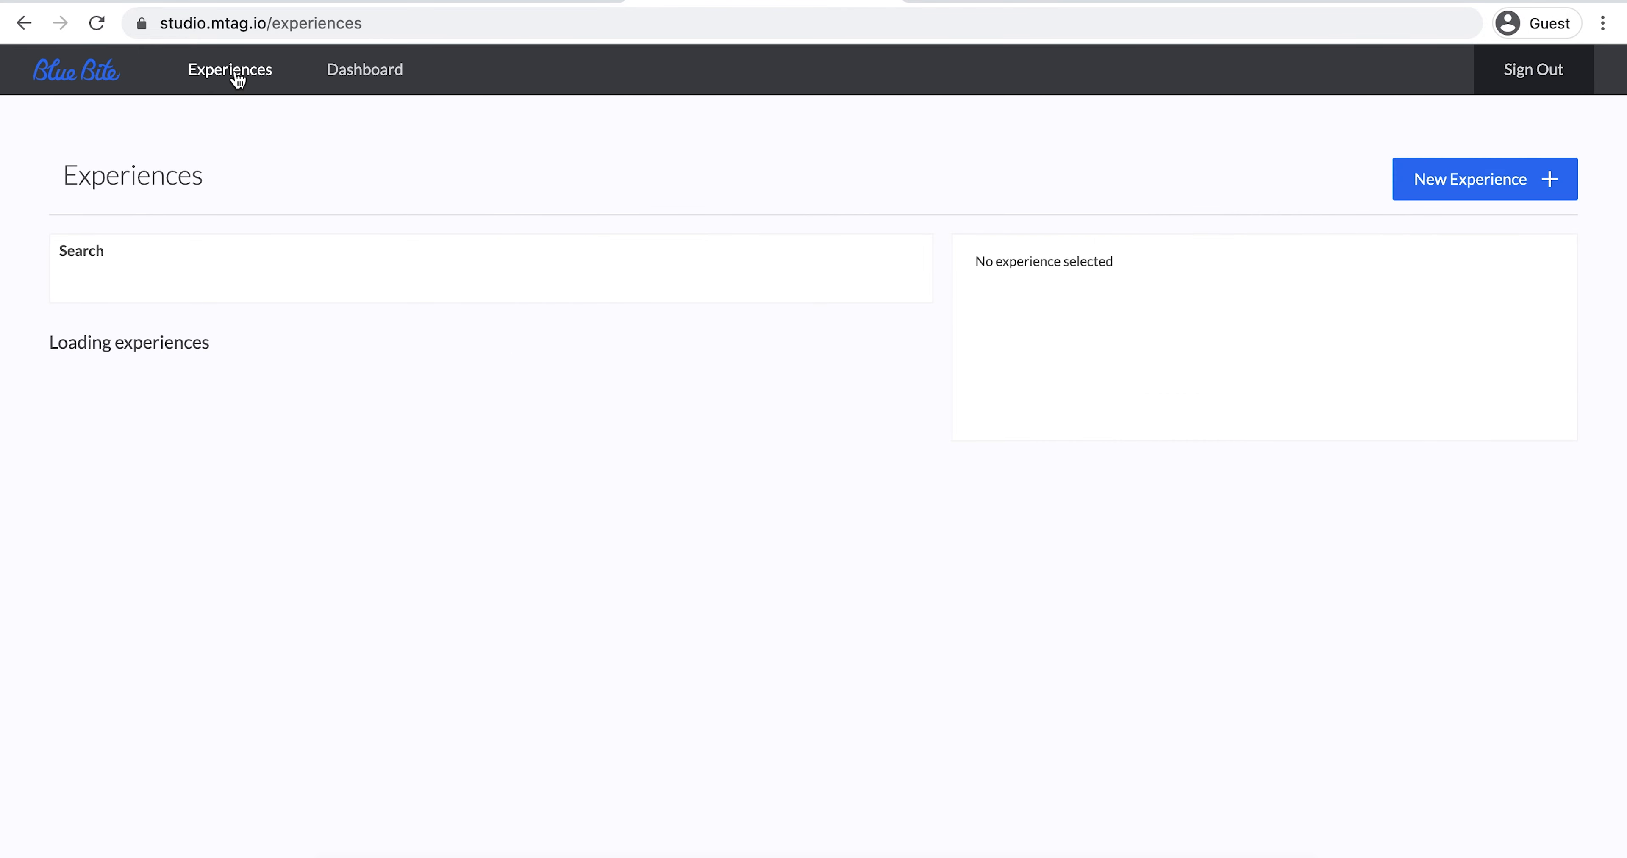
pyautogui.click(358, 71)
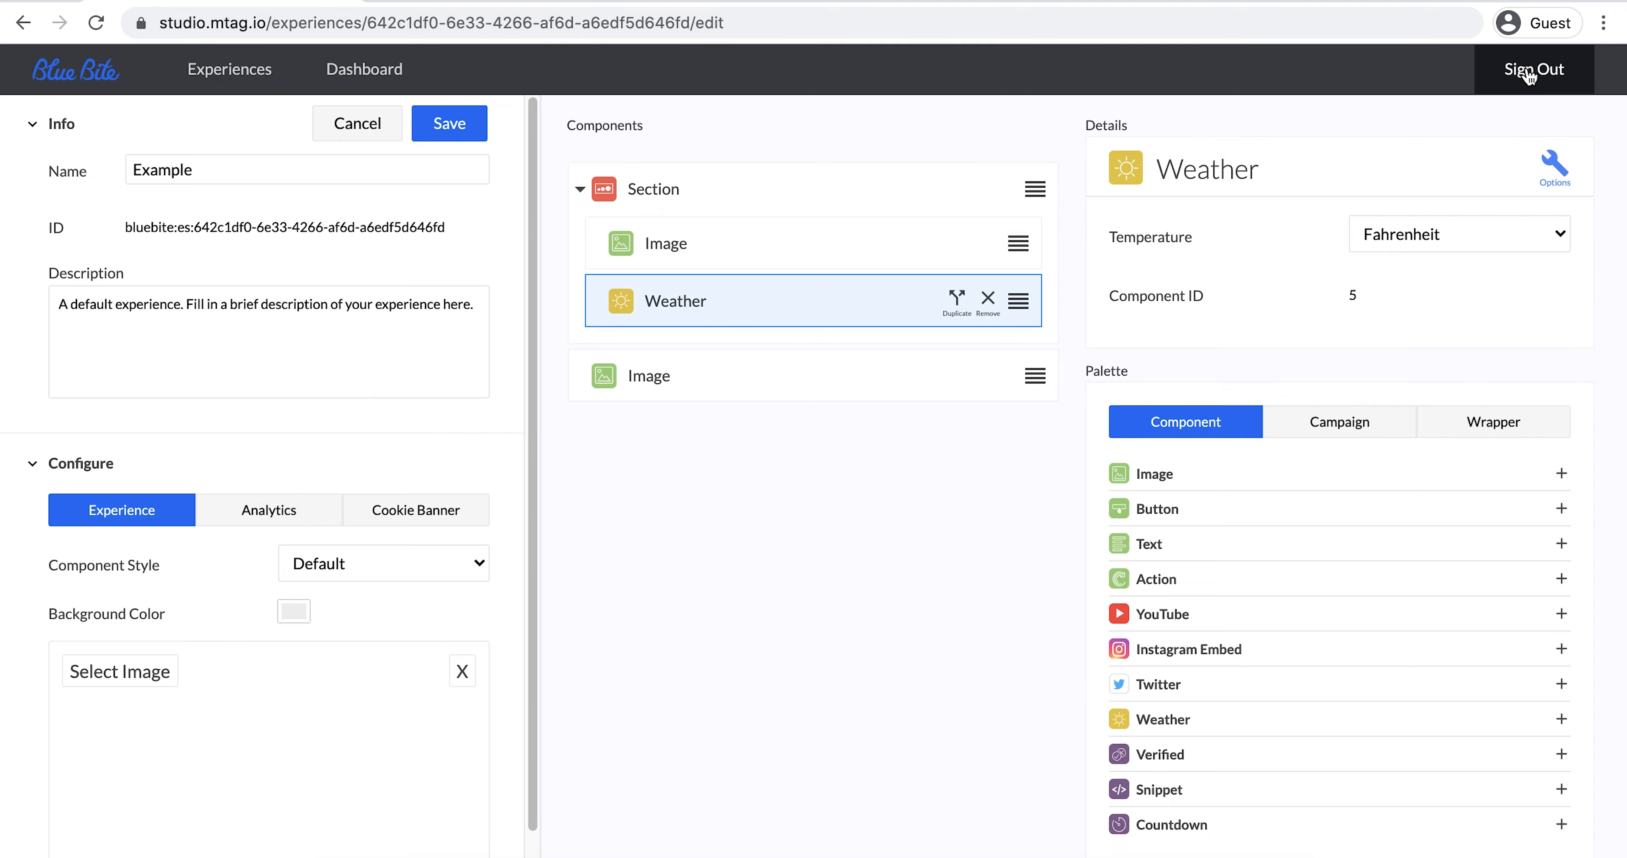
pyautogui.click(1528, 75)
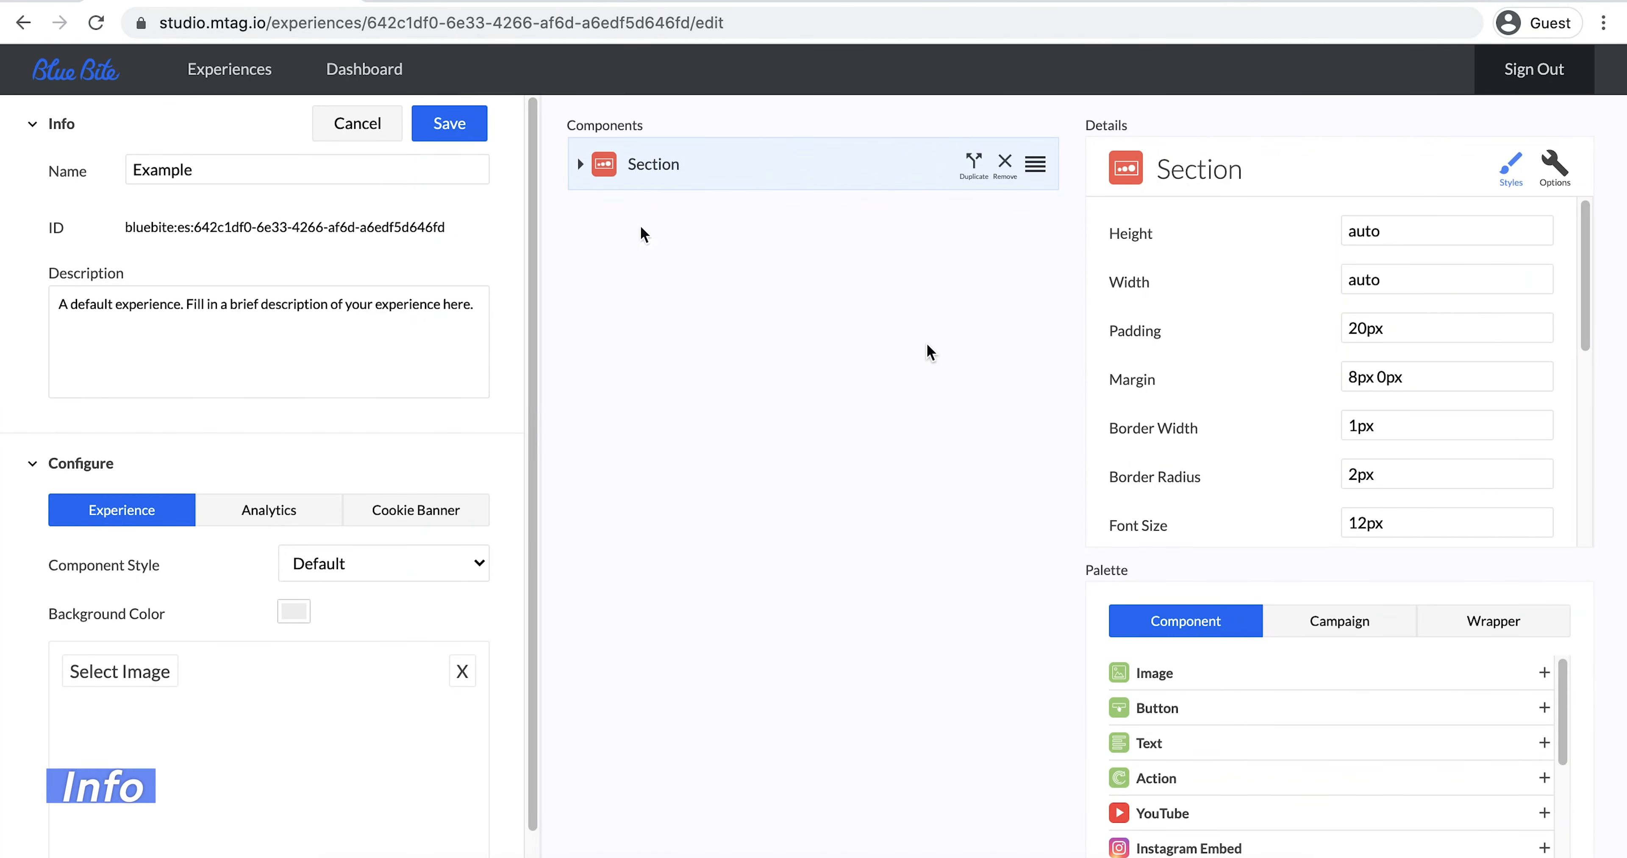
# - Rename the experience as "Demo Experience"
pyautogui.tripleClick(461, 170)
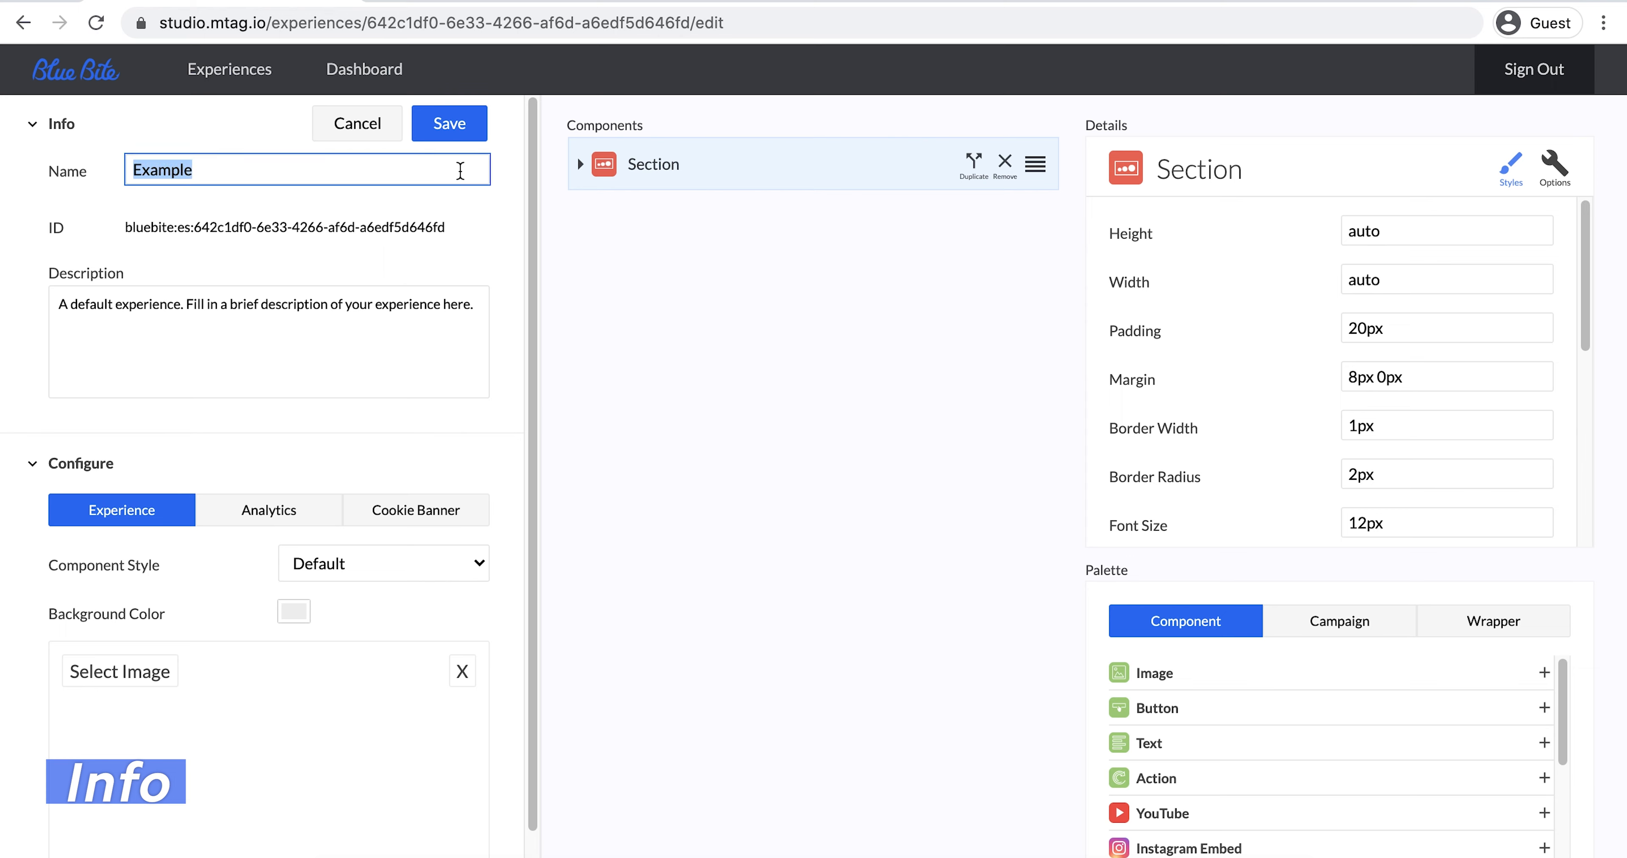
pyautogui.write('De')
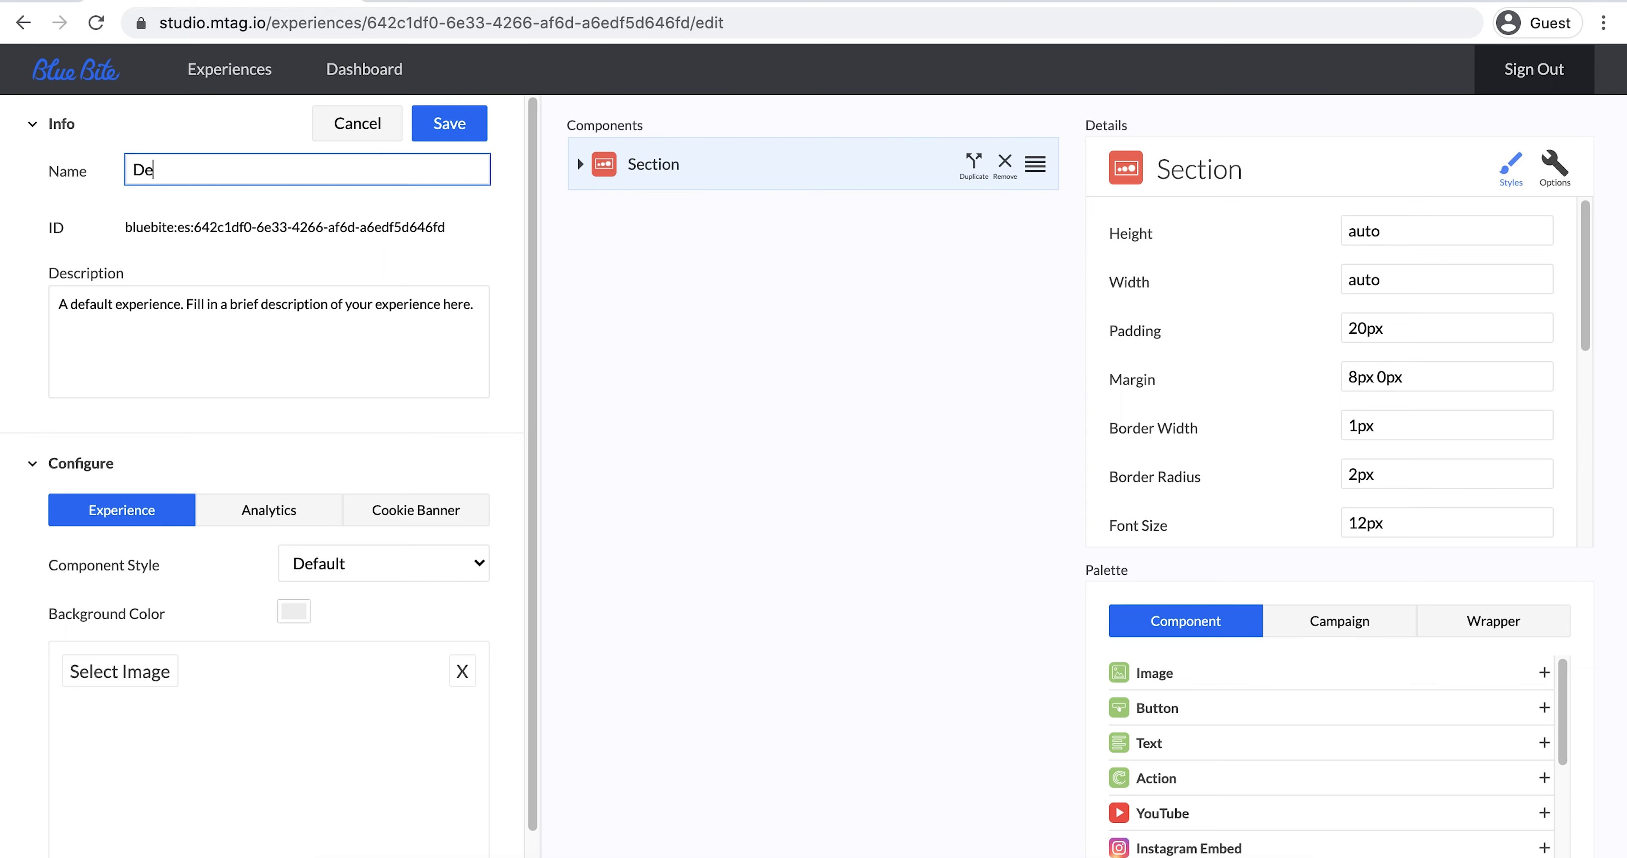
pyautogui.write('mo Experience')
# - Replace the experience's default description with "This is a demo." and save the experience
pyautogui.click(477, 307)
pyautogui.tripleClick(477, 307)
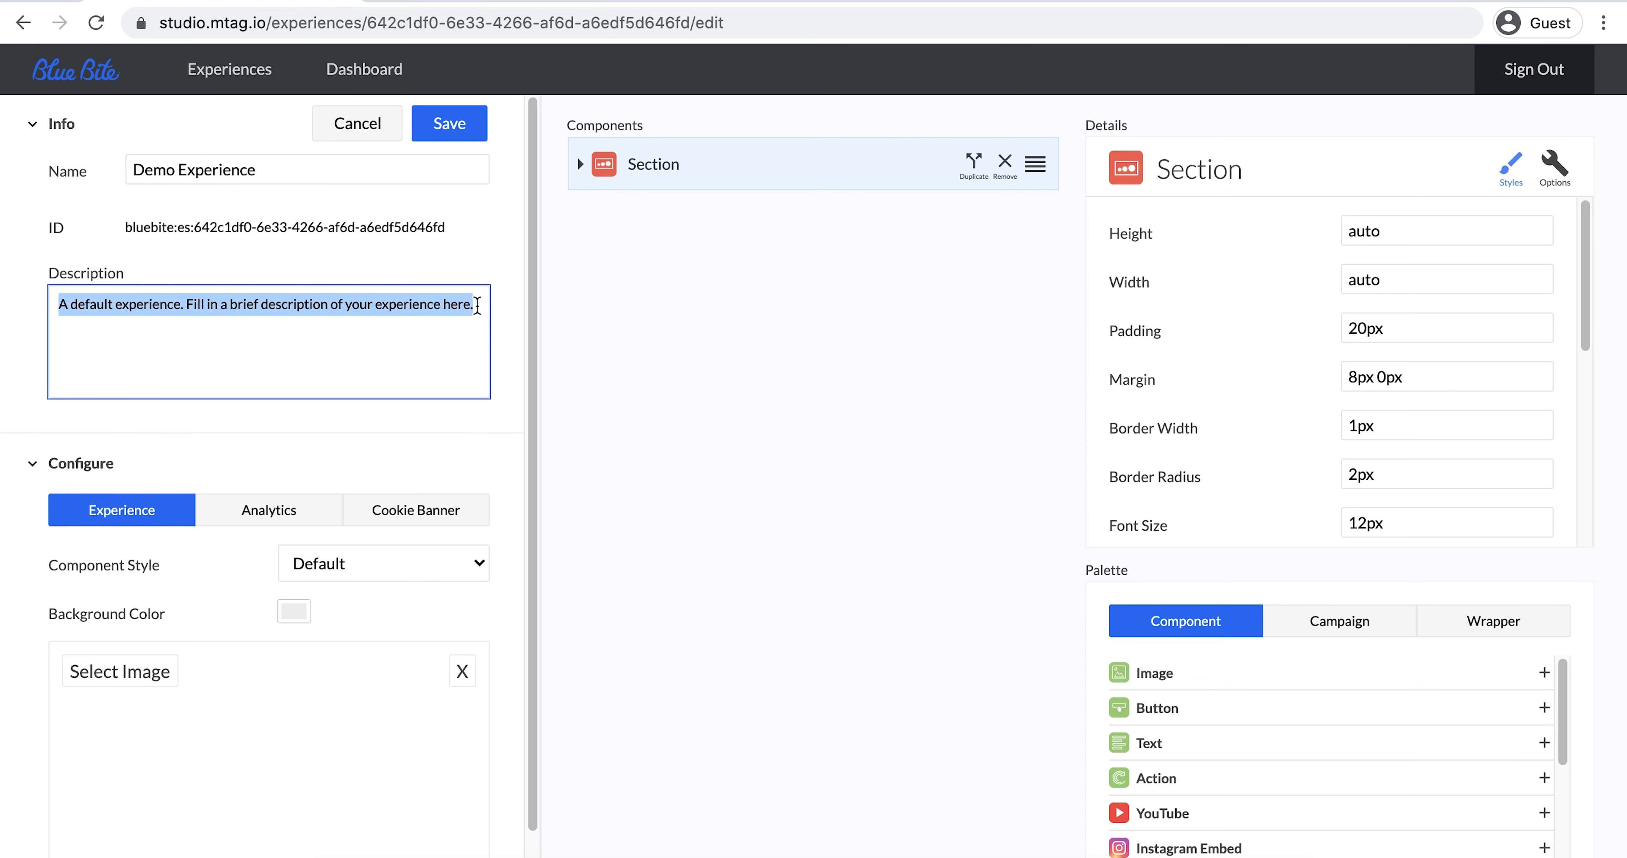
pyautogui.write('This')
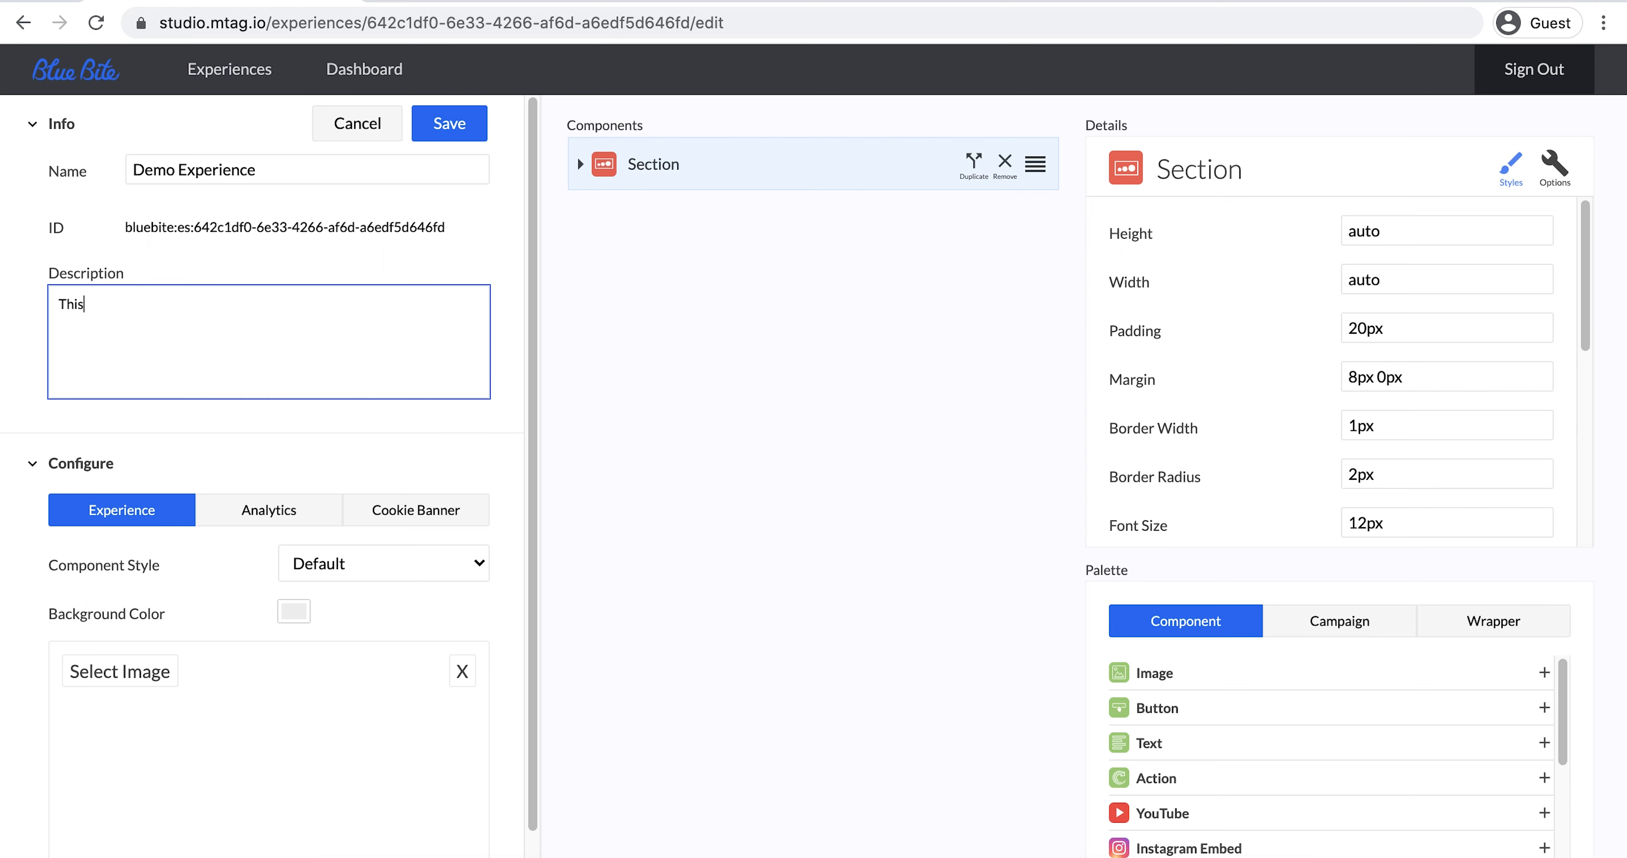
pyautogui.write(' is a demo')
pyautogui.click(448, 124)
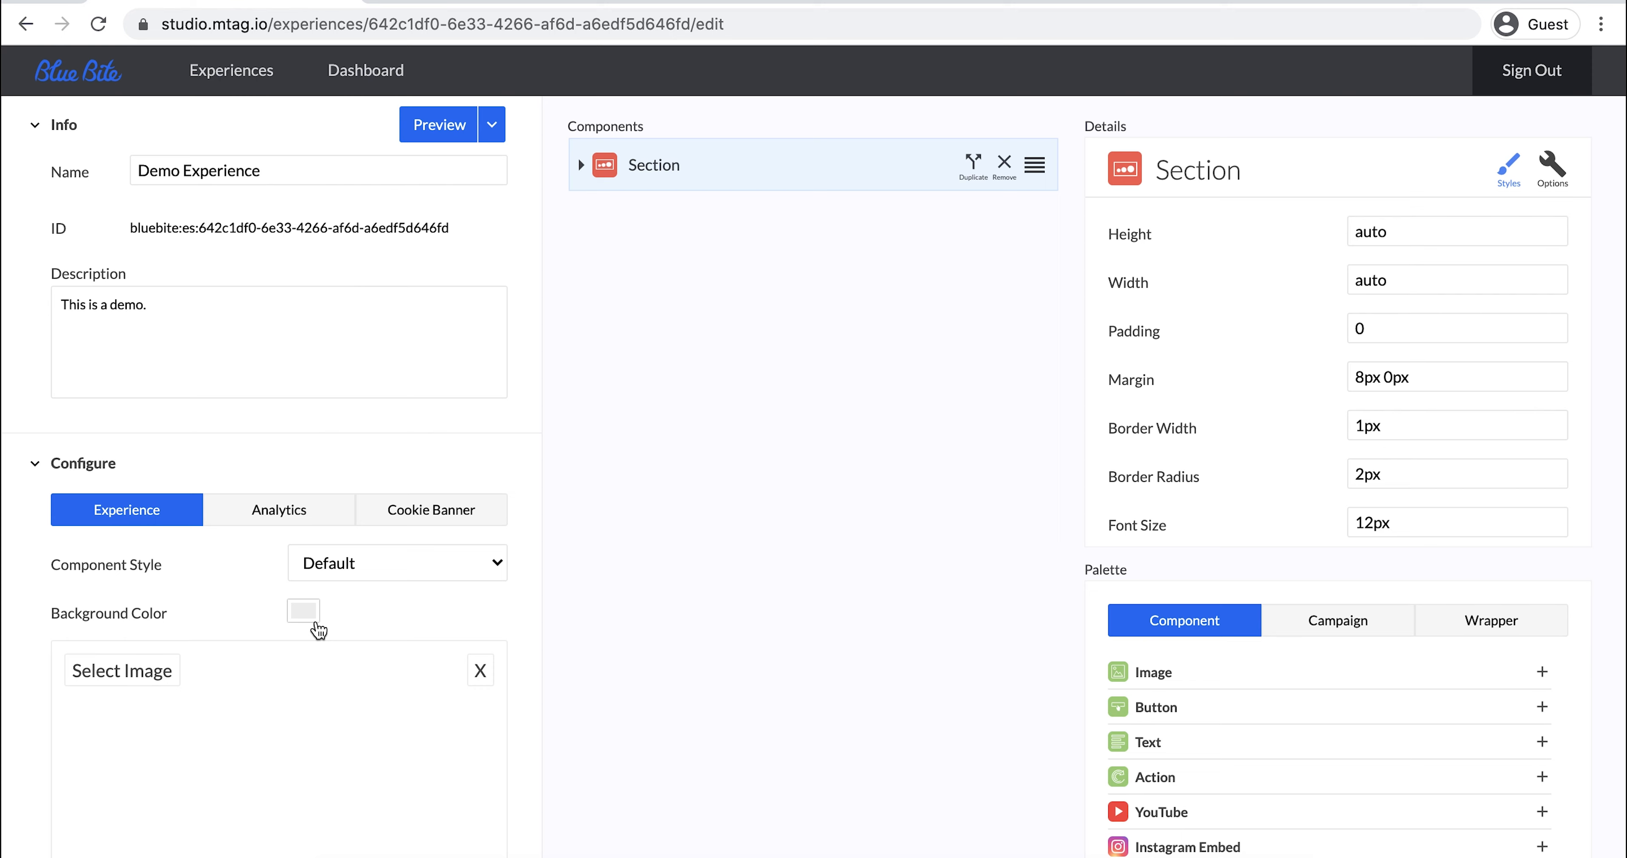
# - Set the experience's background color to the preset blue (RGB 74, 144, 226) and save
pyautogui.click(304, 611)
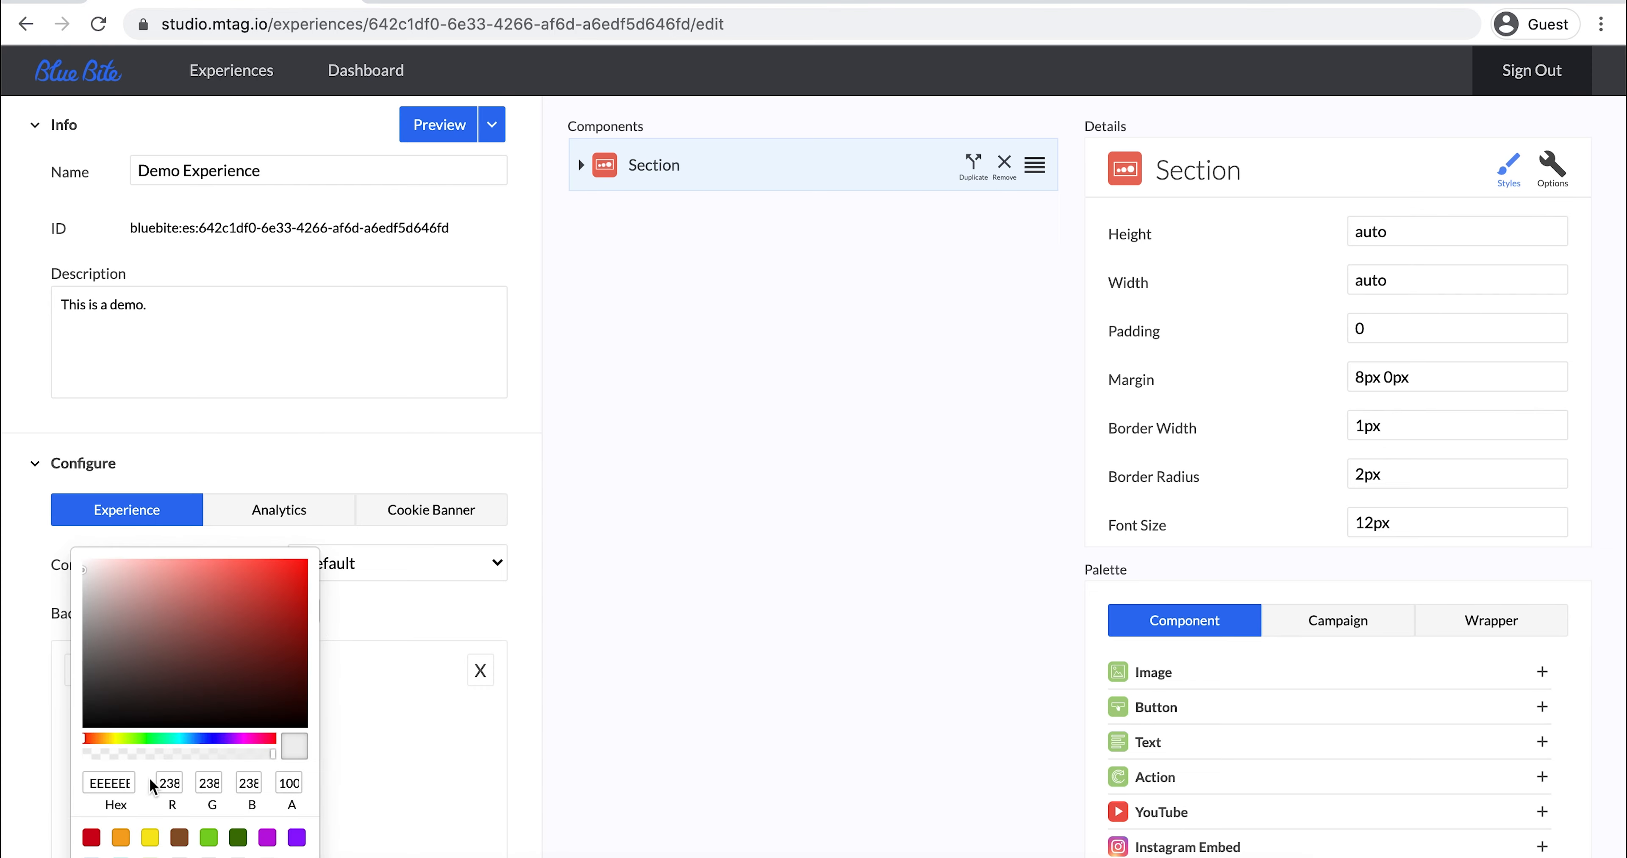
pyautogui.click(91, 857)
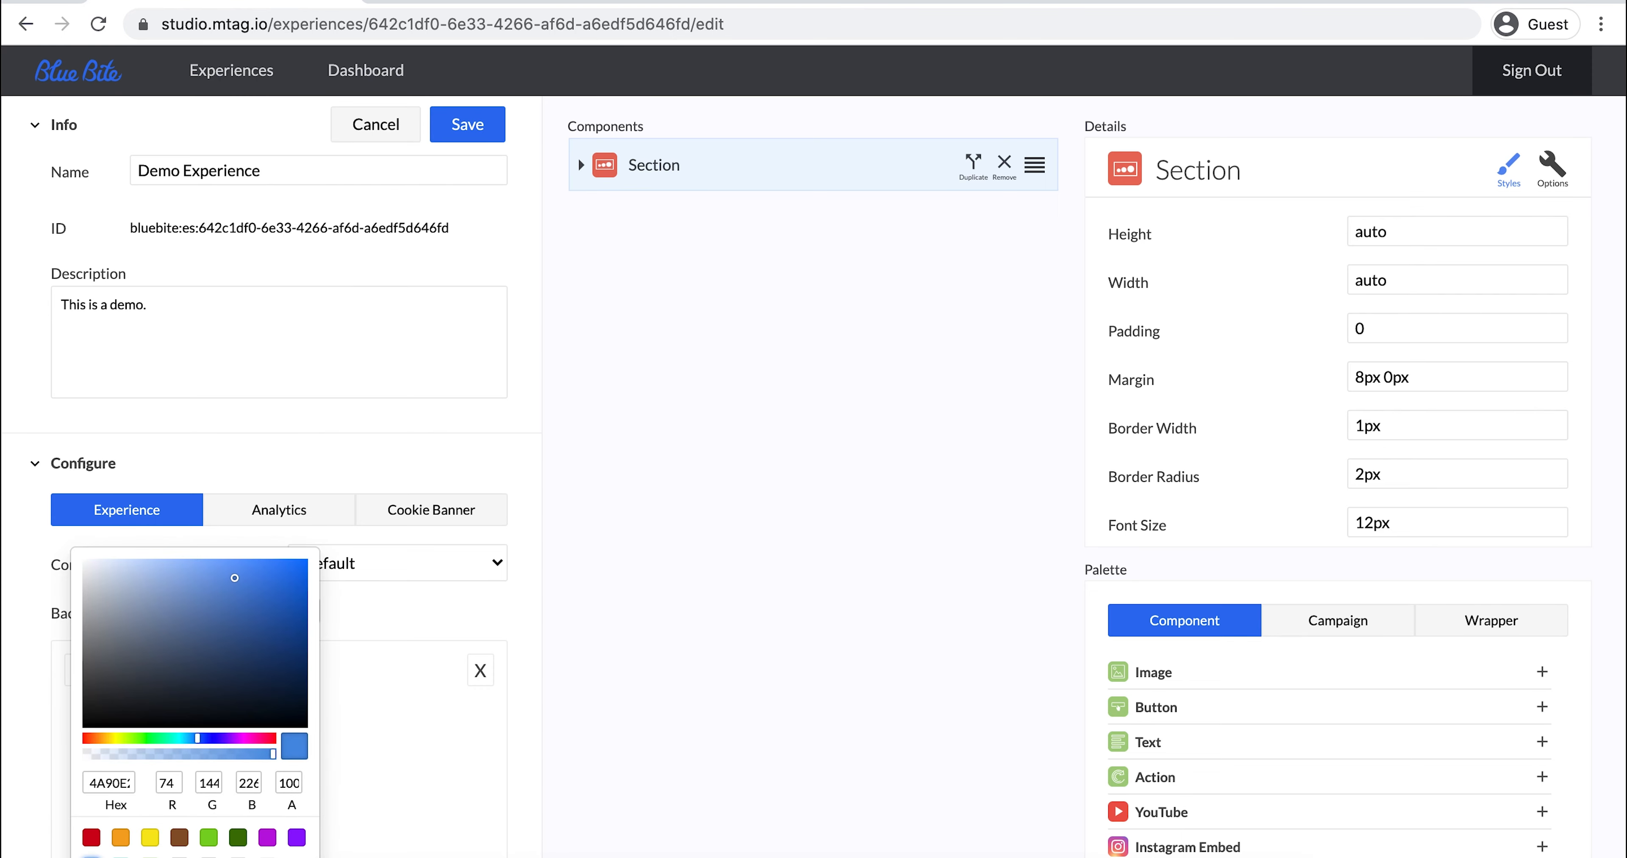
pyautogui.click(468, 129)
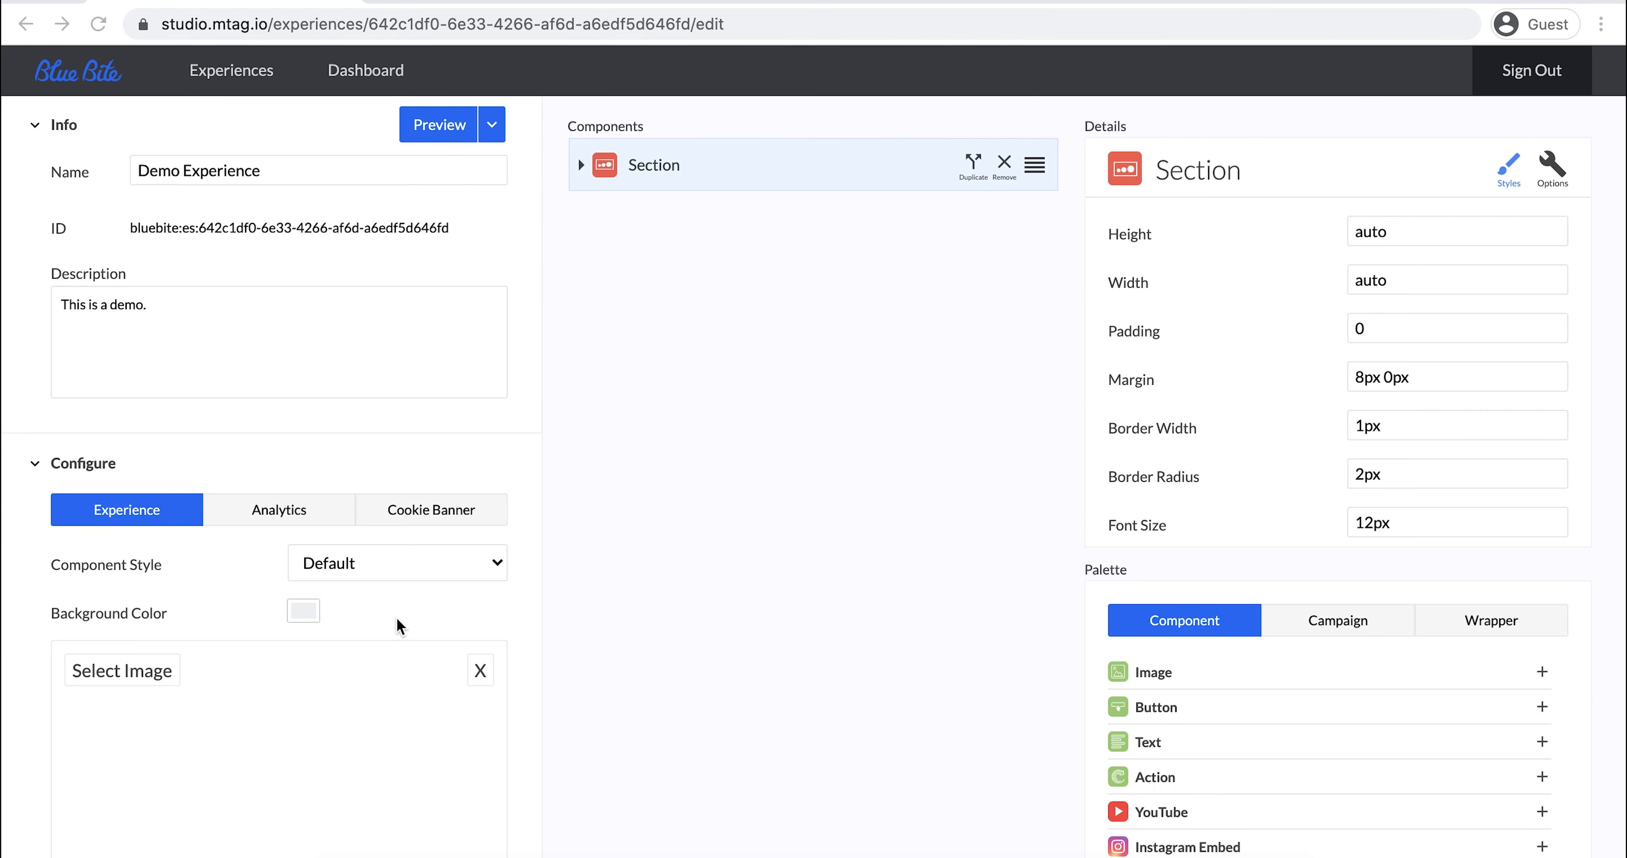
# - Upload Background.jpg from the Downloads folder as the experience's background image
pyautogui.click(399, 708)
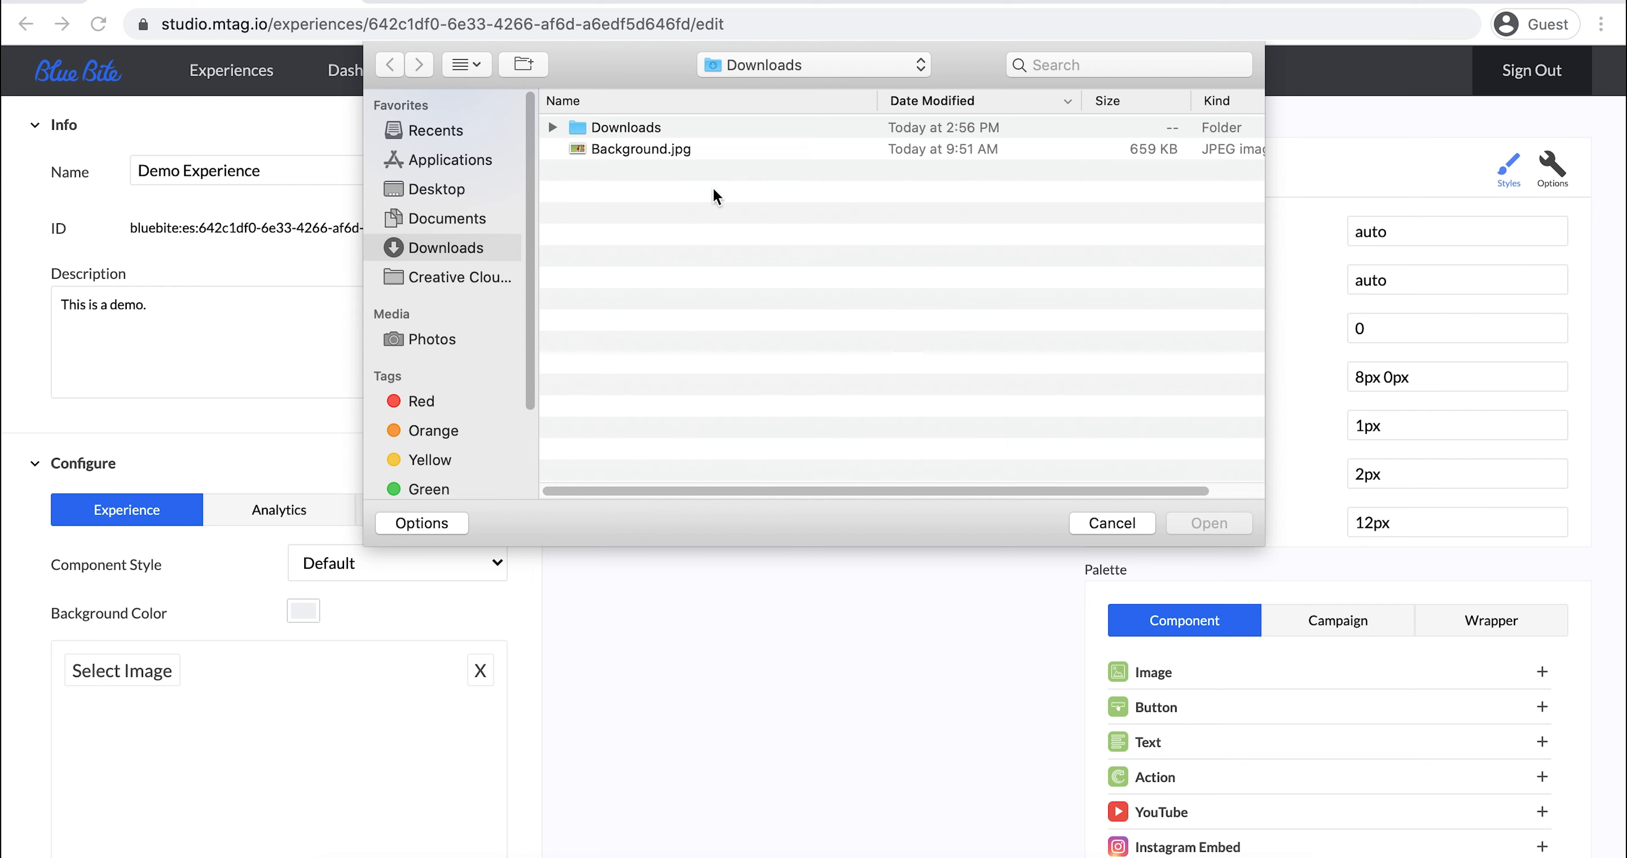
pyautogui.doubleClick(745, 151)
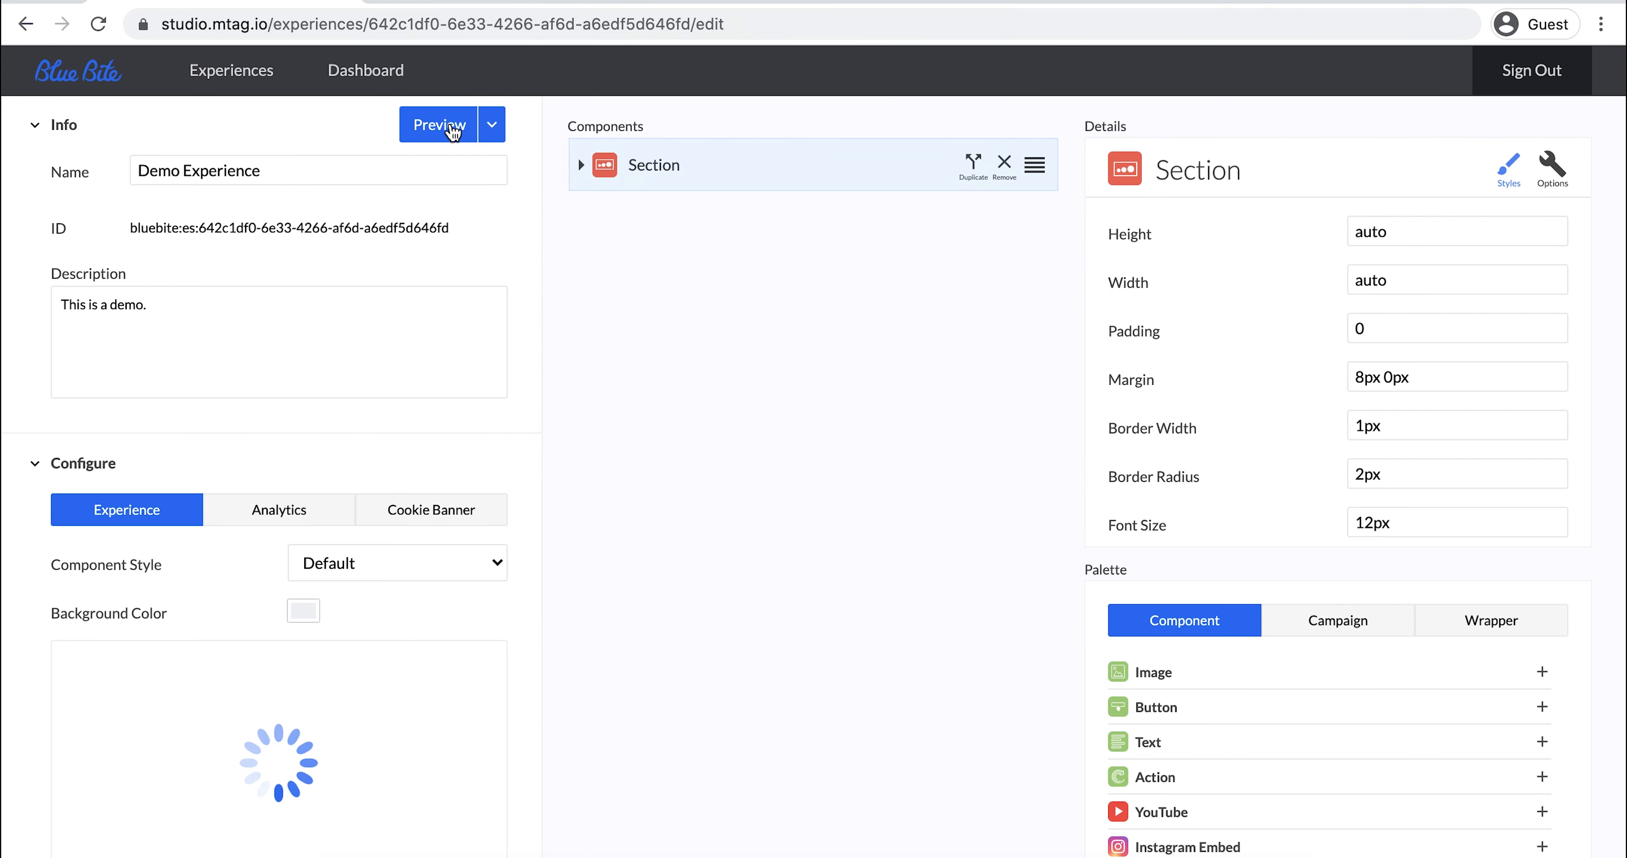
pyautogui.click(450, 126)
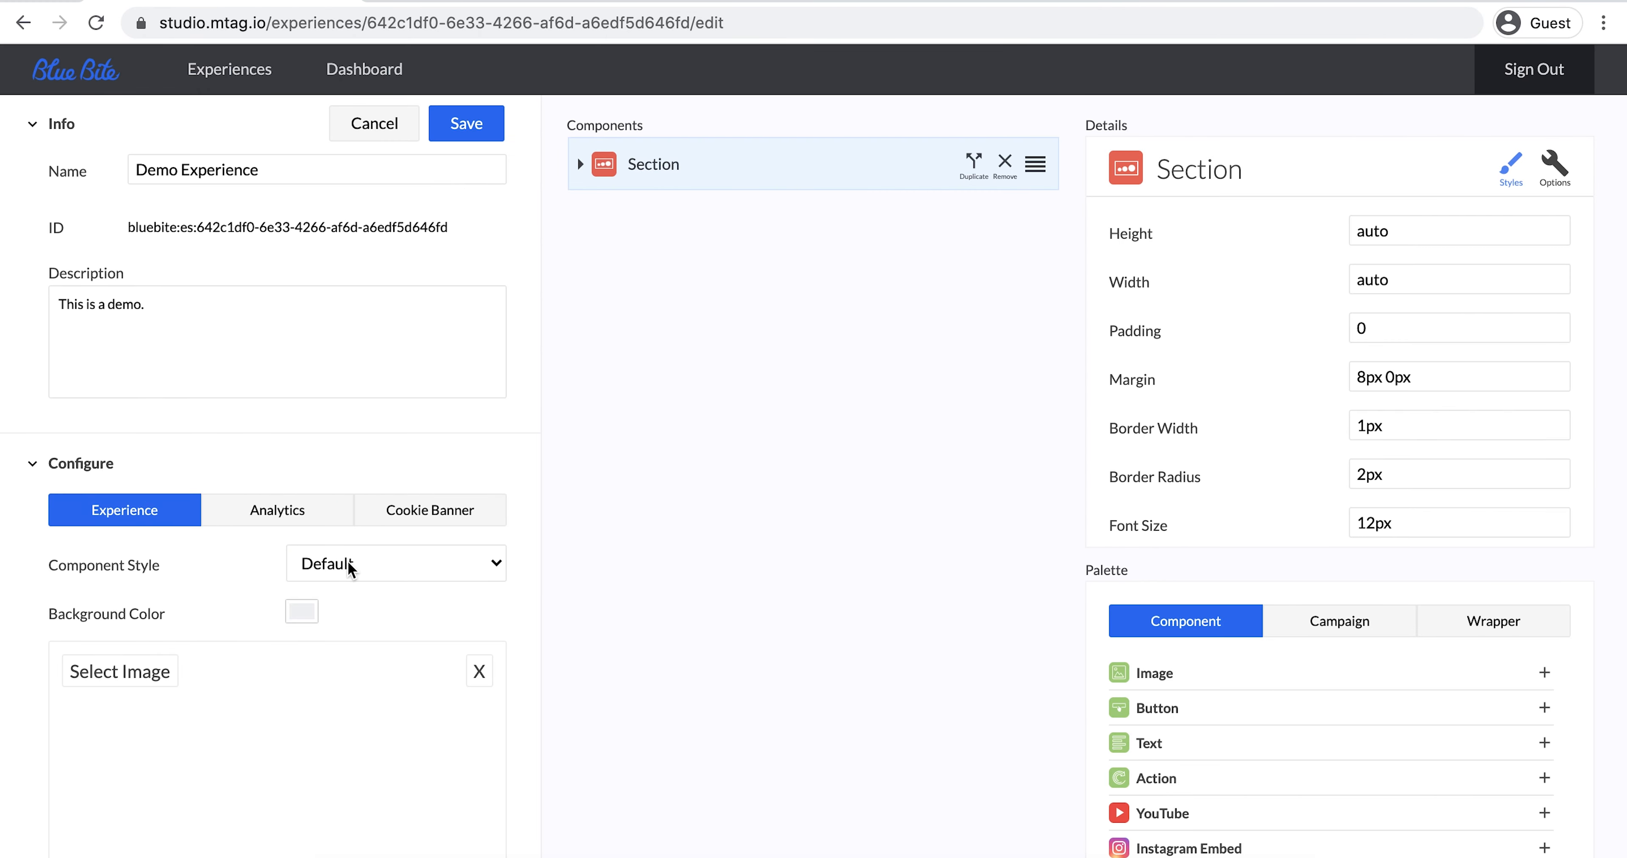
# - Choose Default as the experience's component style and save the experience
pyautogui.click(401, 564)
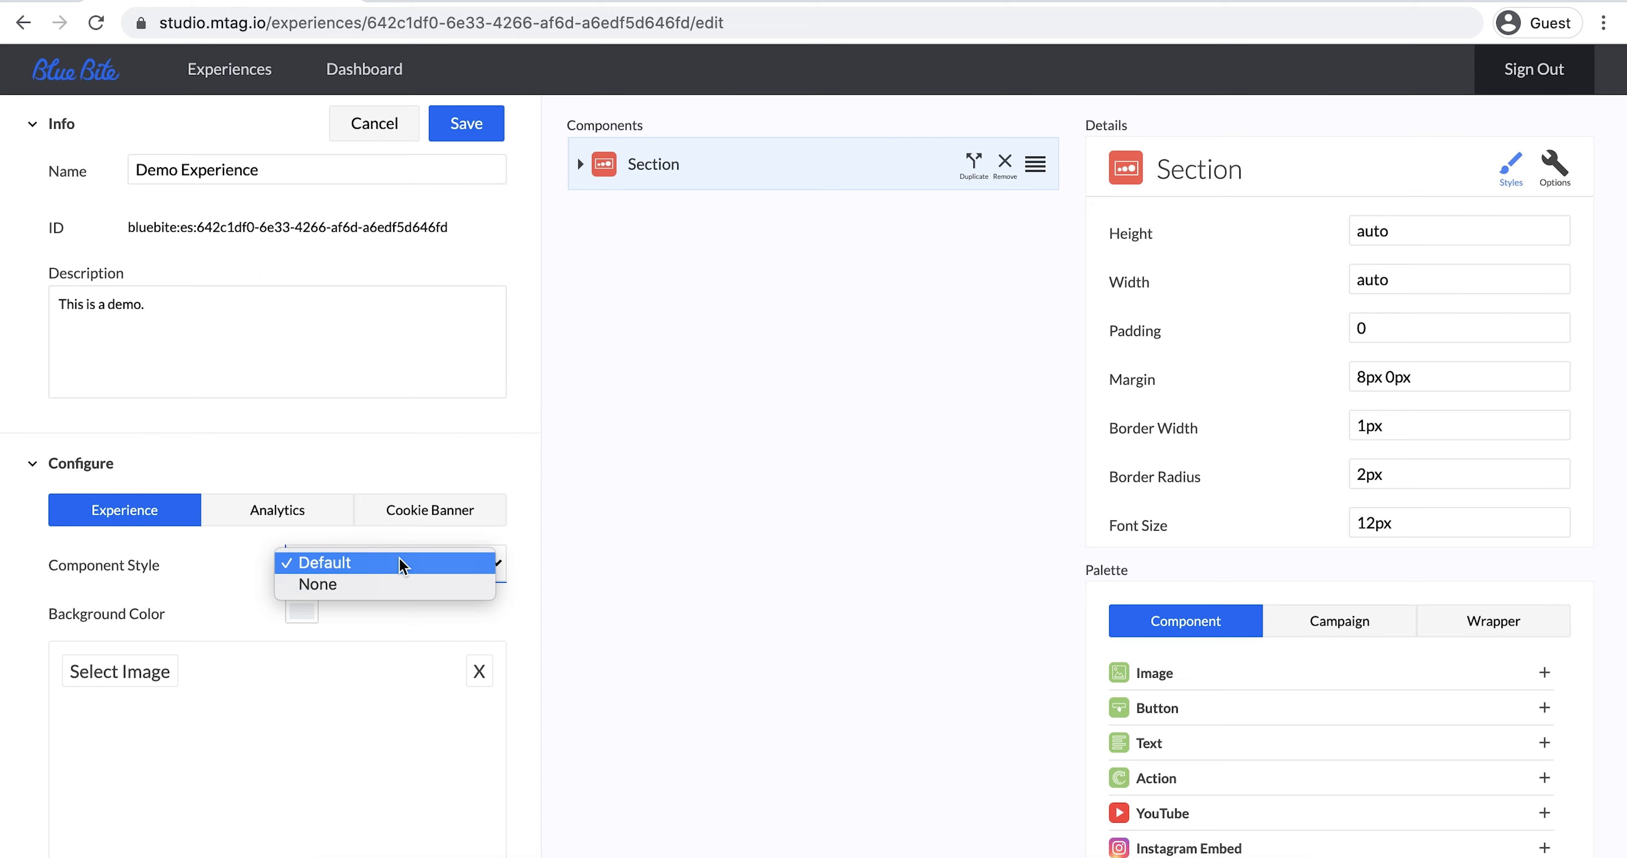
pyautogui.click(401, 564)
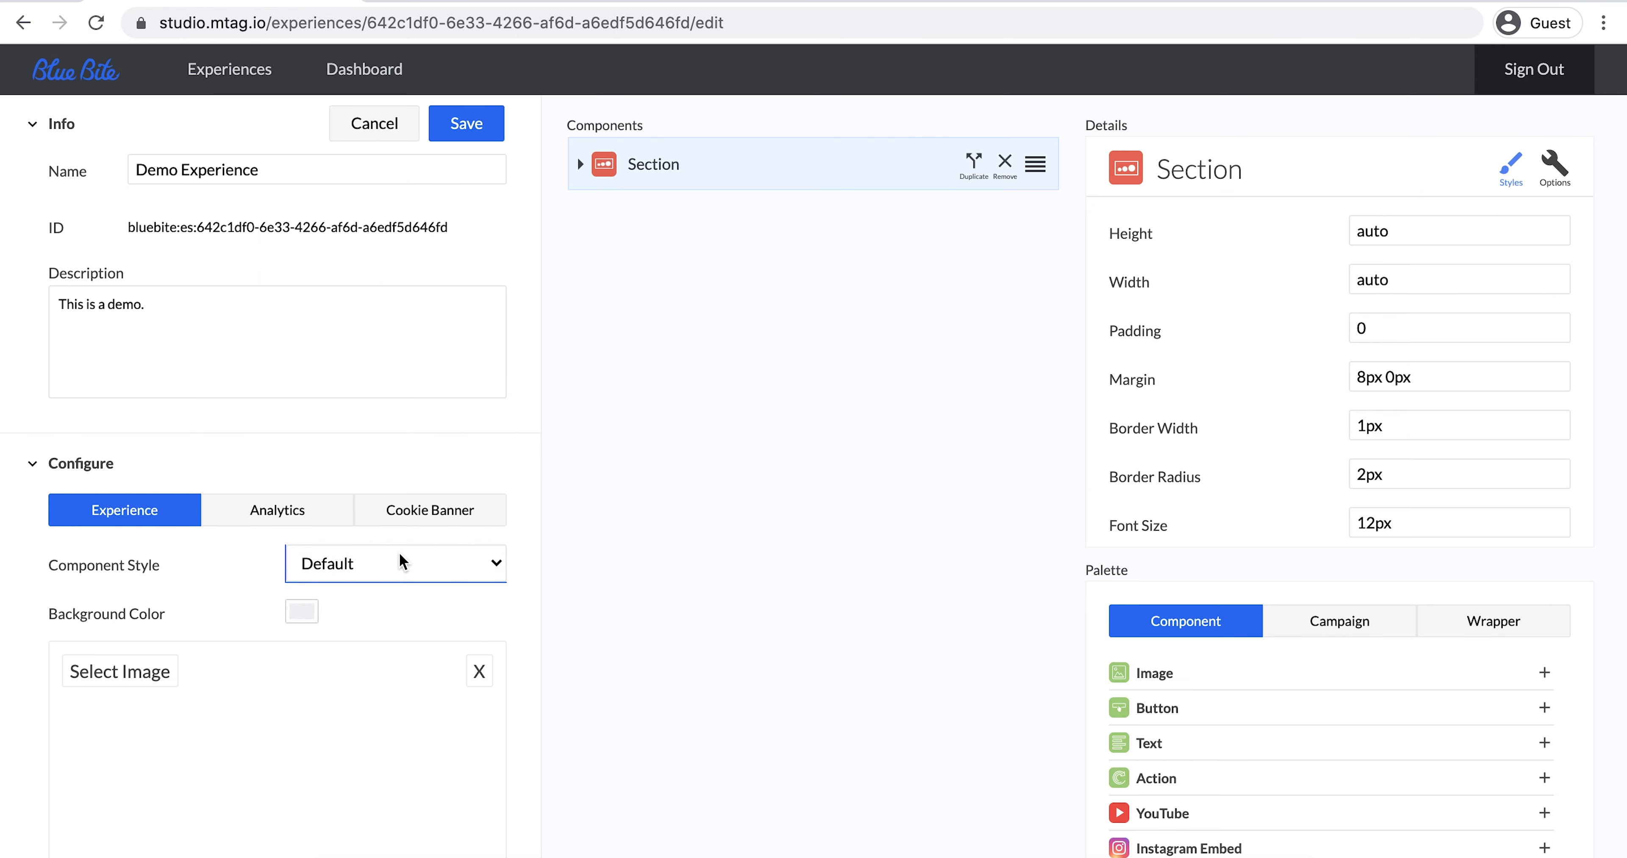
pyautogui.click(465, 129)
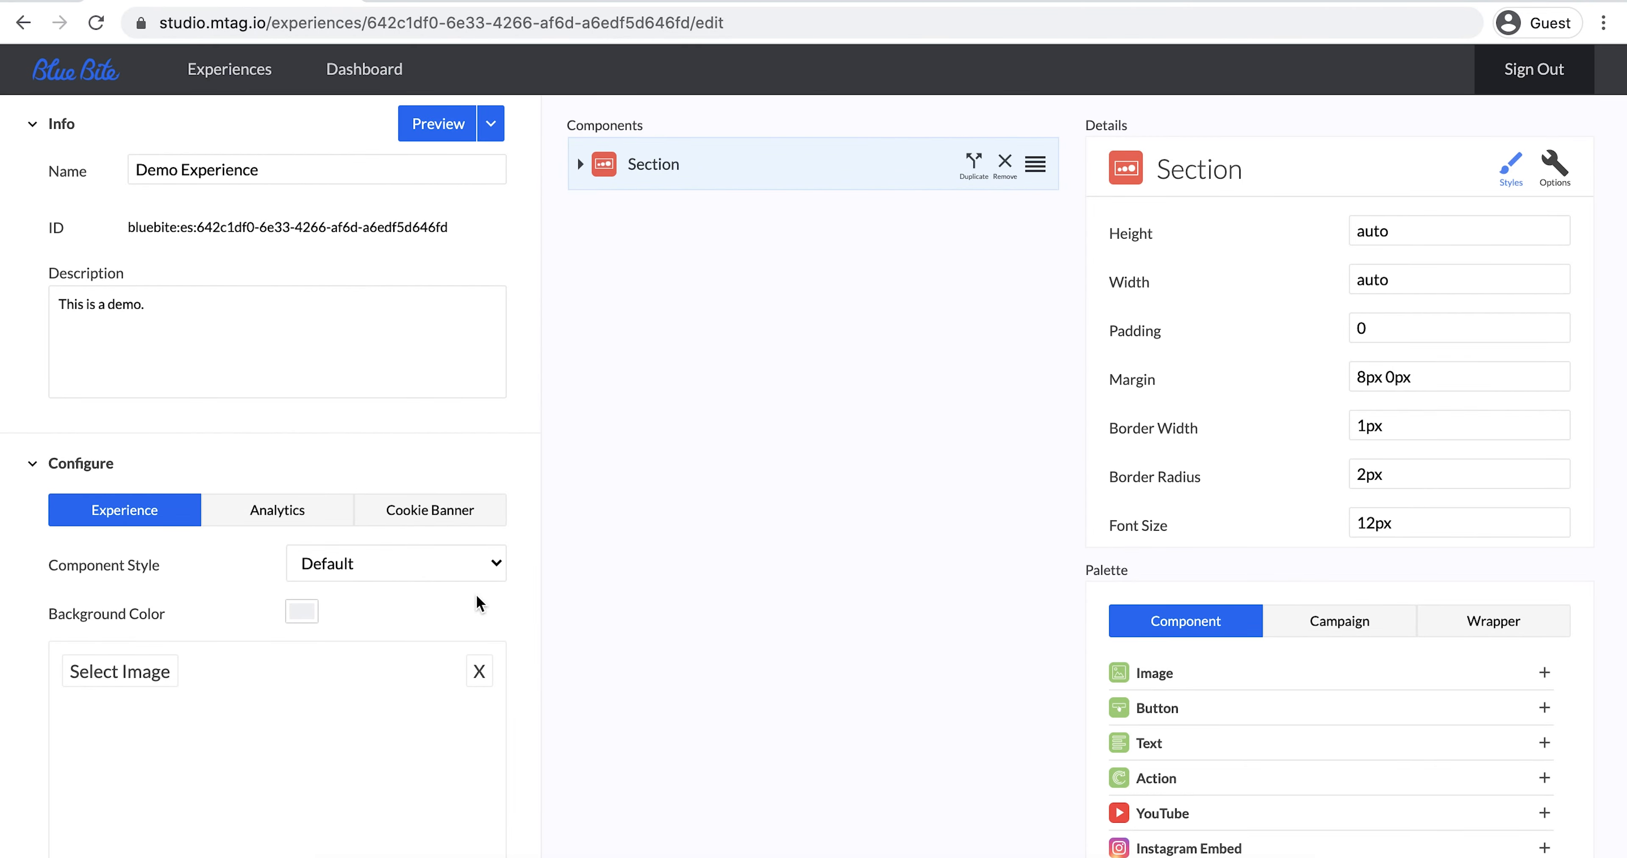
# - Change the experience's component style to None and save the experience
pyautogui.click(479, 566)
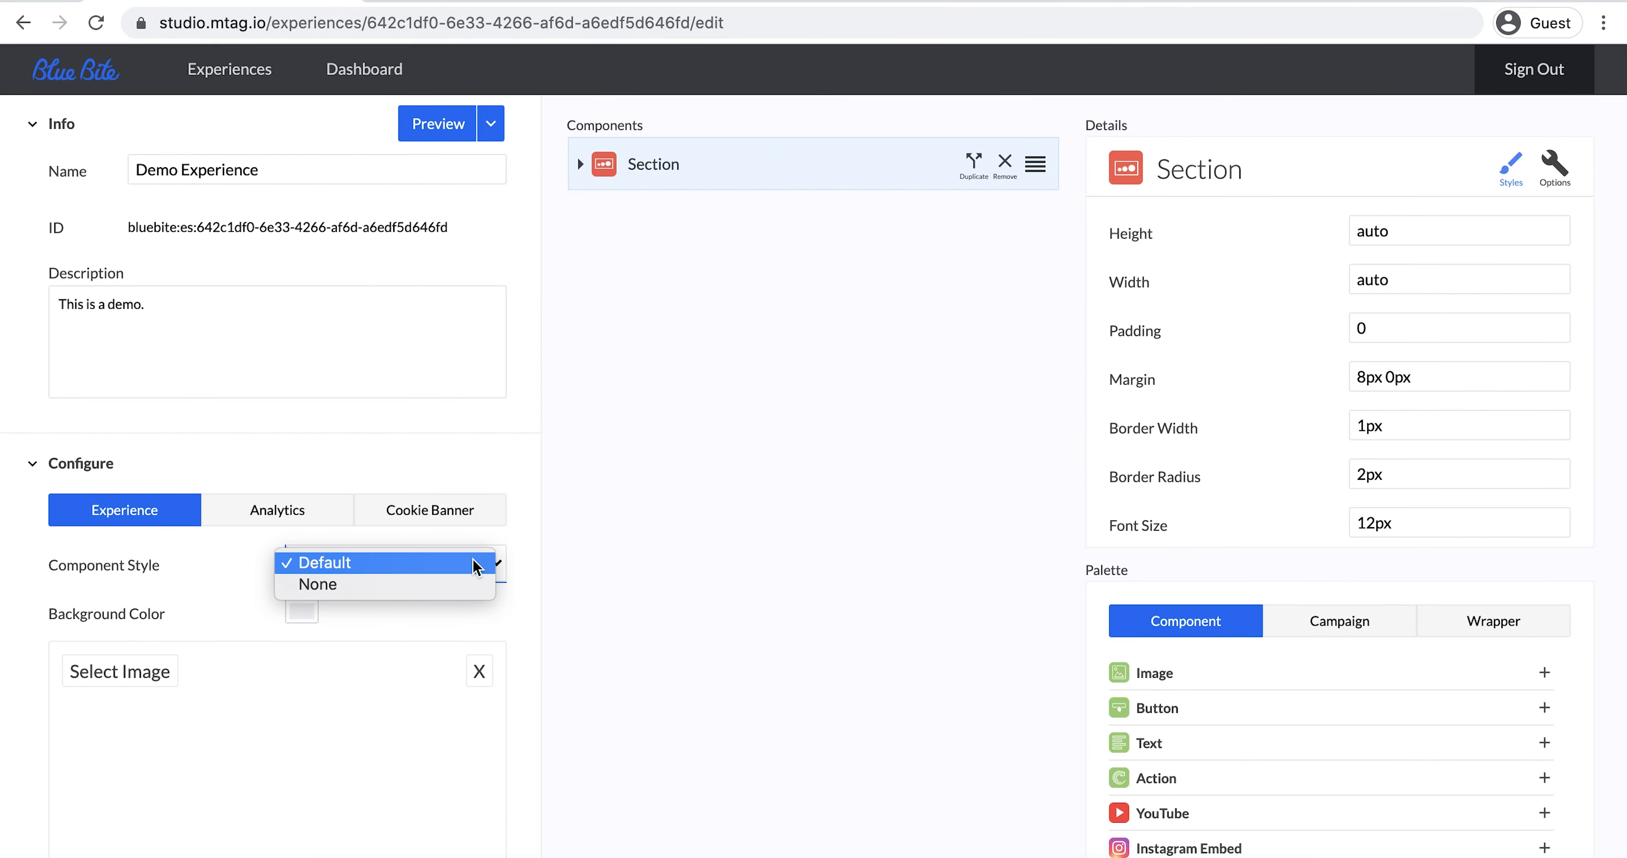
pyautogui.click(475, 586)
pyautogui.click(467, 127)
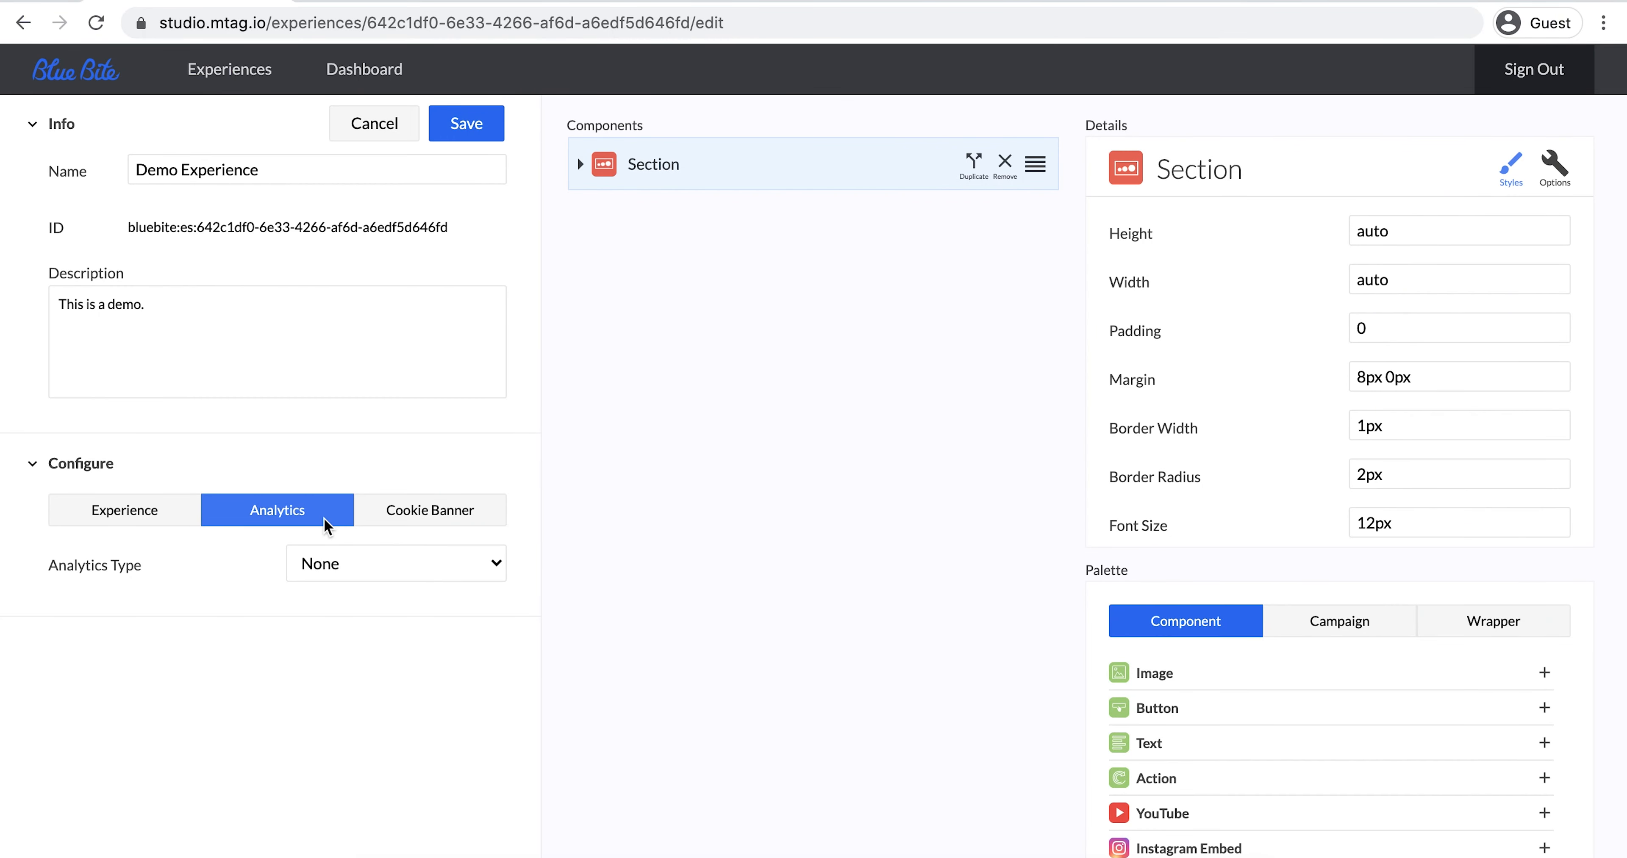
# - Set the experience's analytics type to Google Analytics and bring up the choices for GA Dimensions
pyautogui.click(497, 563)
pyautogui.click(492, 584)
pyautogui.click(464, 615)
pyautogui.click(257, 698)
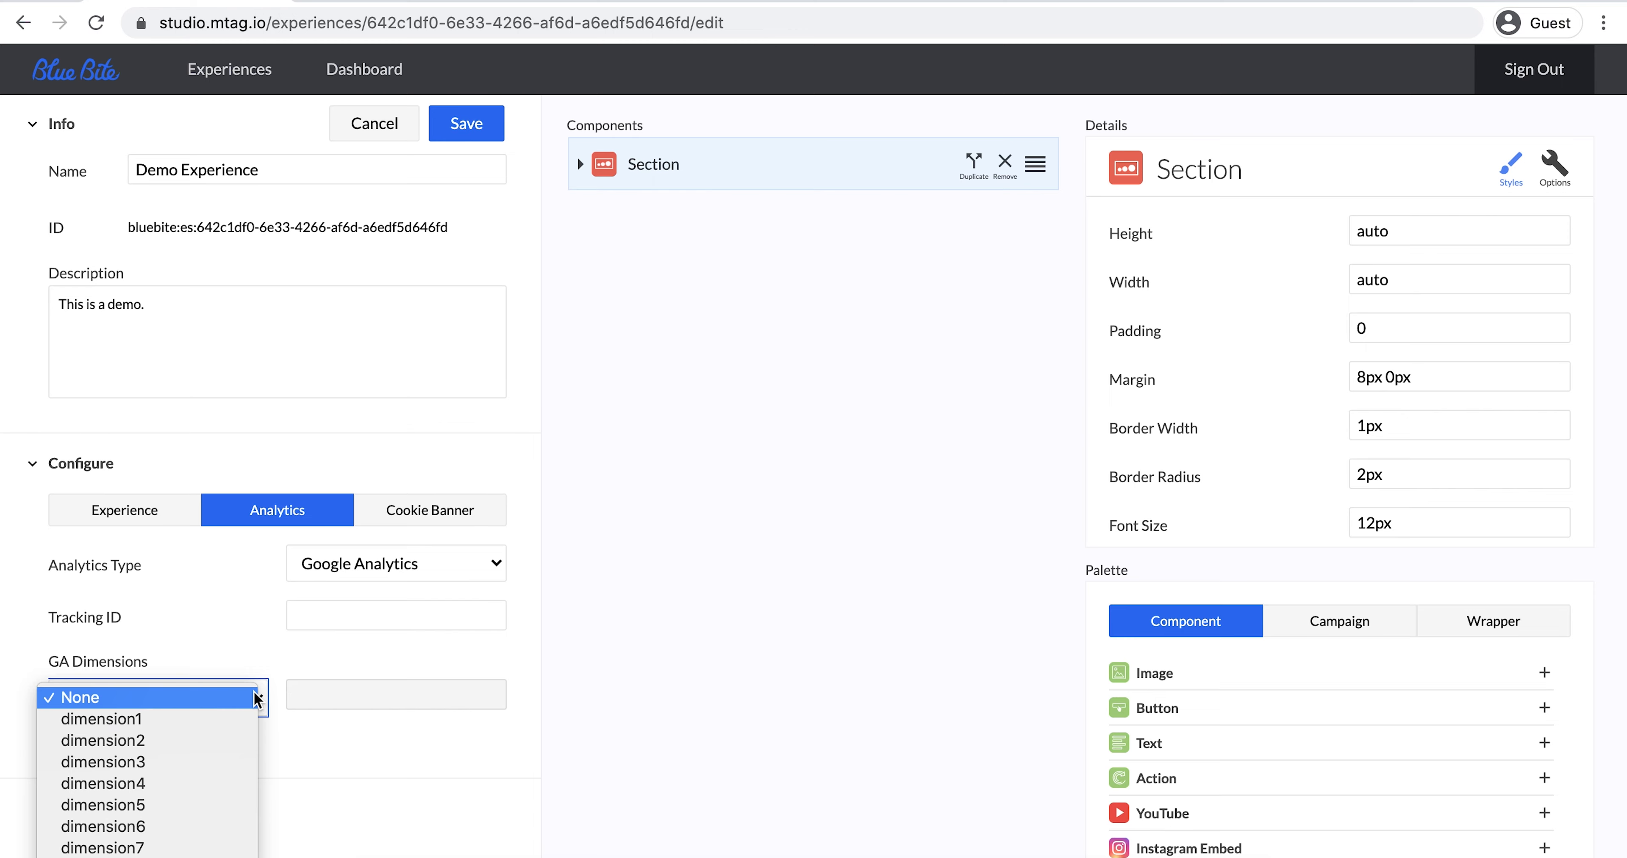
# - Turn on the cookie banner with the Light theme, leaving the privacy policy URL empty, and save the experience
pyautogui.click(495, 522)
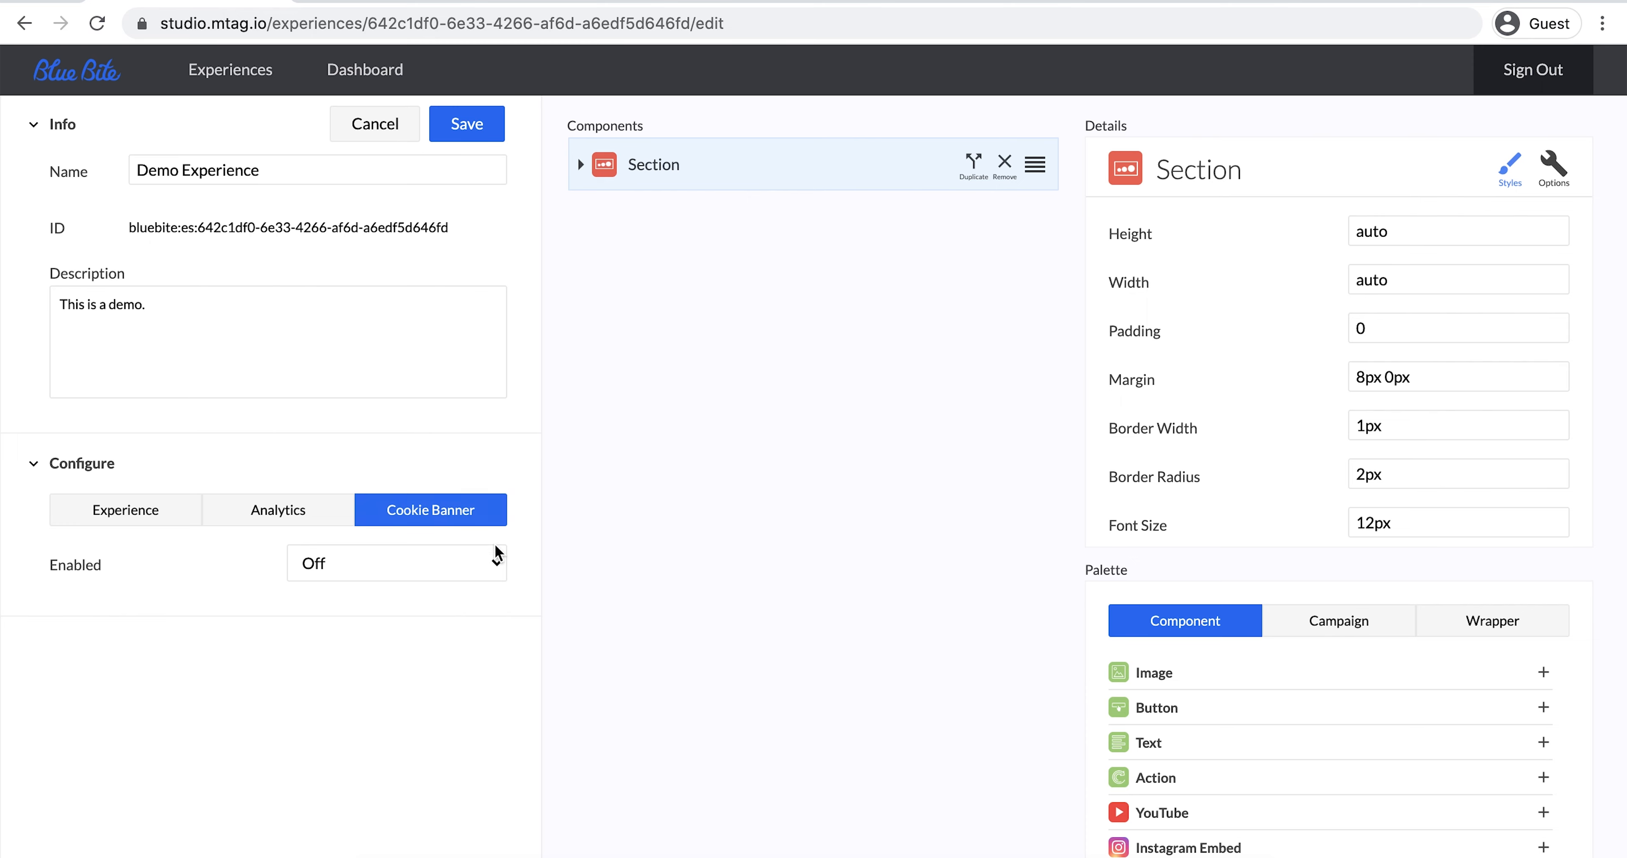
pyautogui.click(498, 565)
pyautogui.click(492, 584)
pyautogui.click(497, 617)
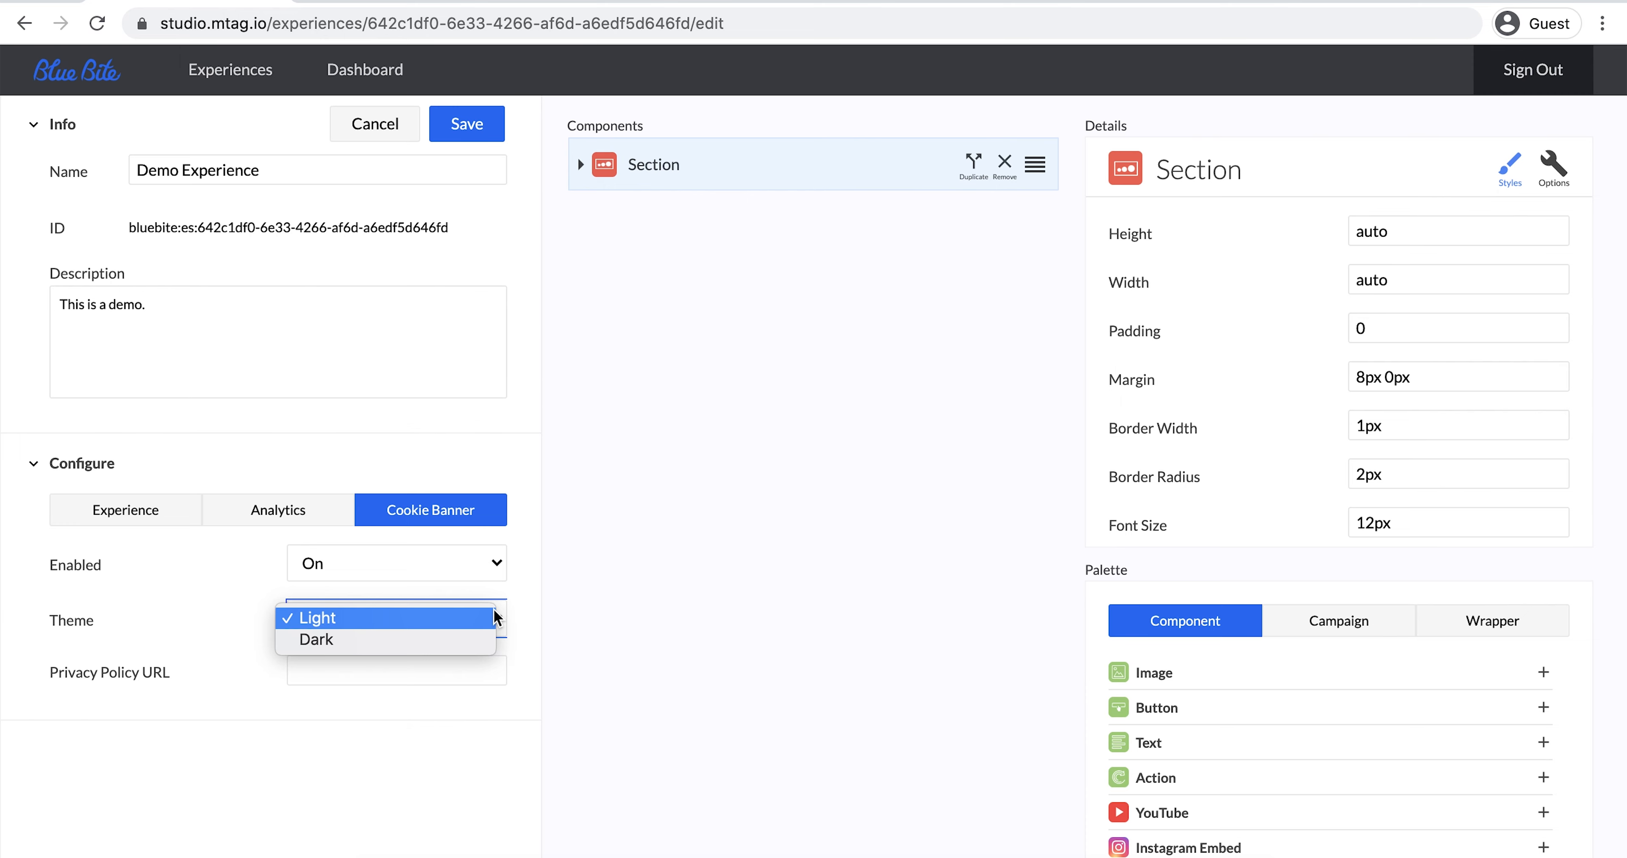
pyautogui.click(495, 617)
pyautogui.click(491, 673)
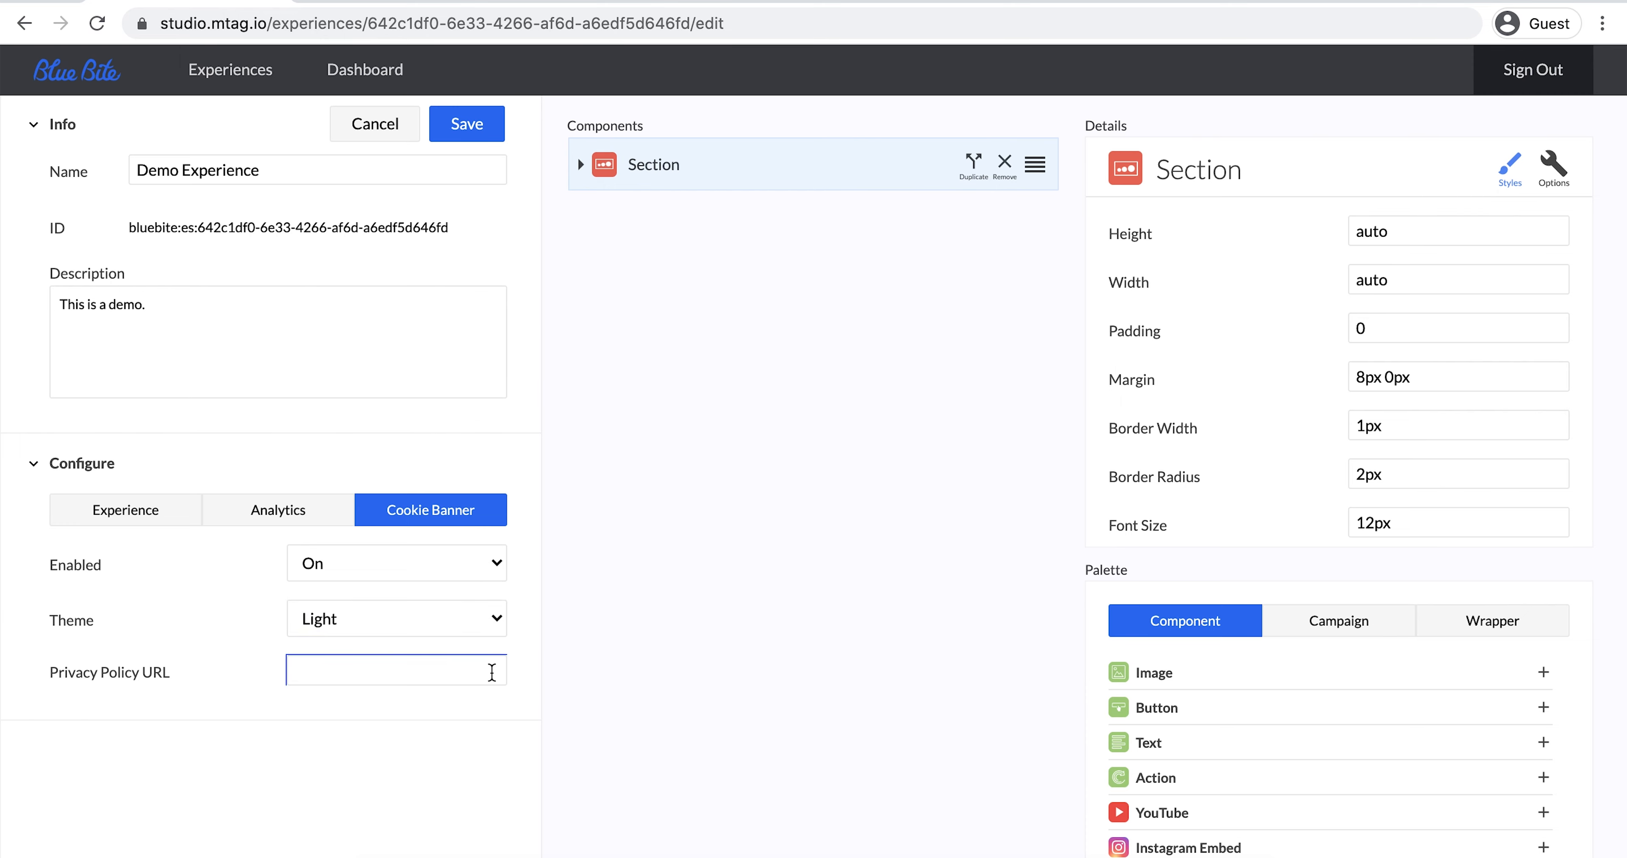
pyautogui.click(467, 141)
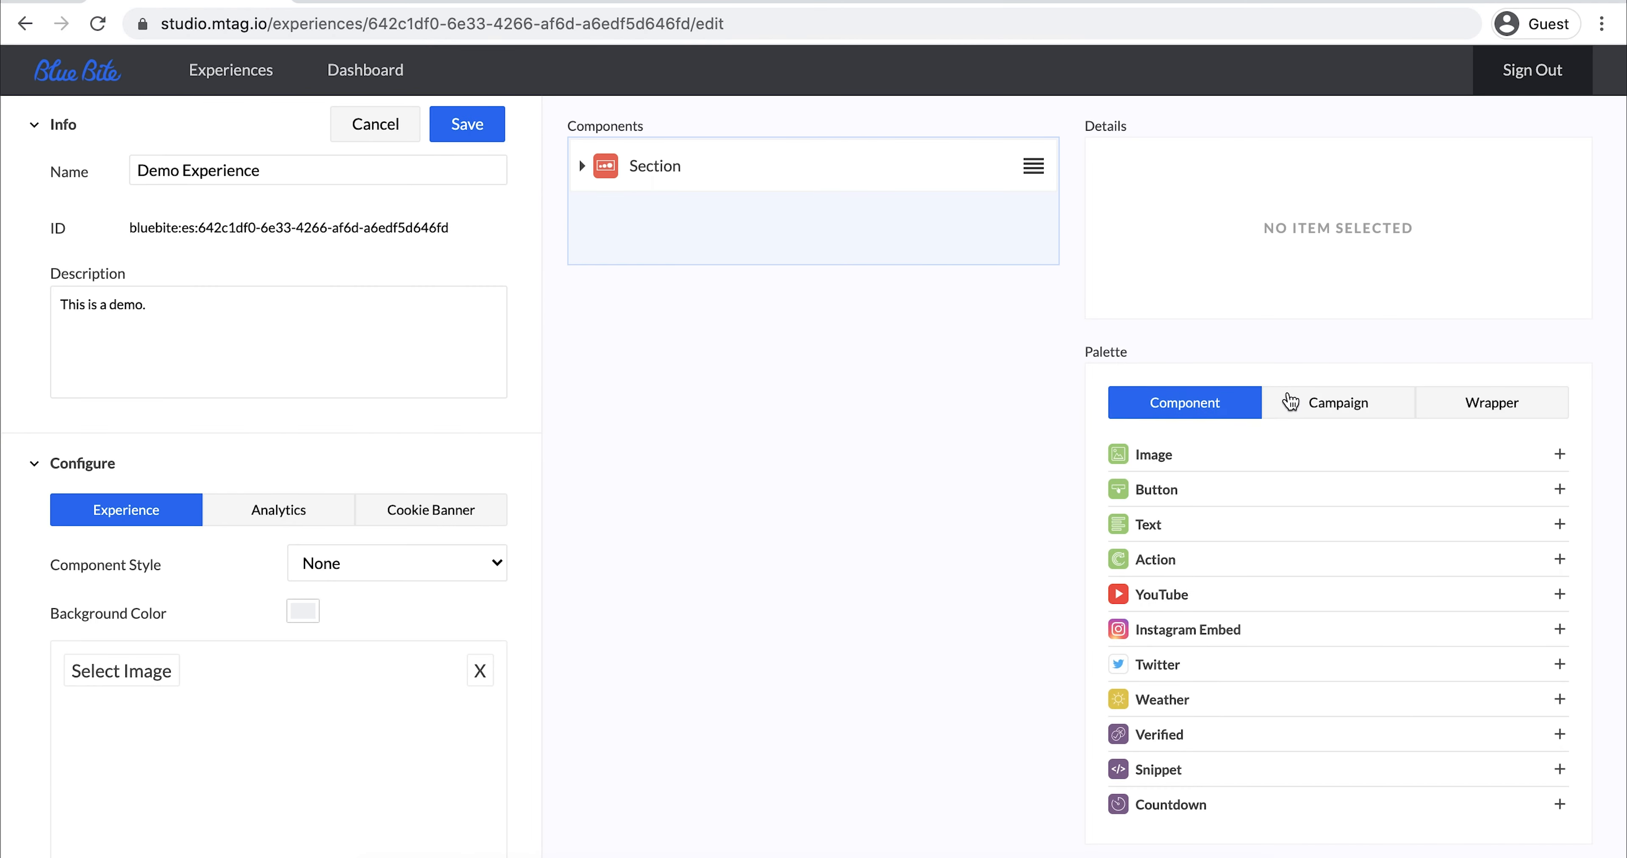
# - Browse the palette's Campaign and Wrapper categories, then add an Image component and a Button component to the experience
pyautogui.click(1285, 399)
pyautogui.click(1433, 404)
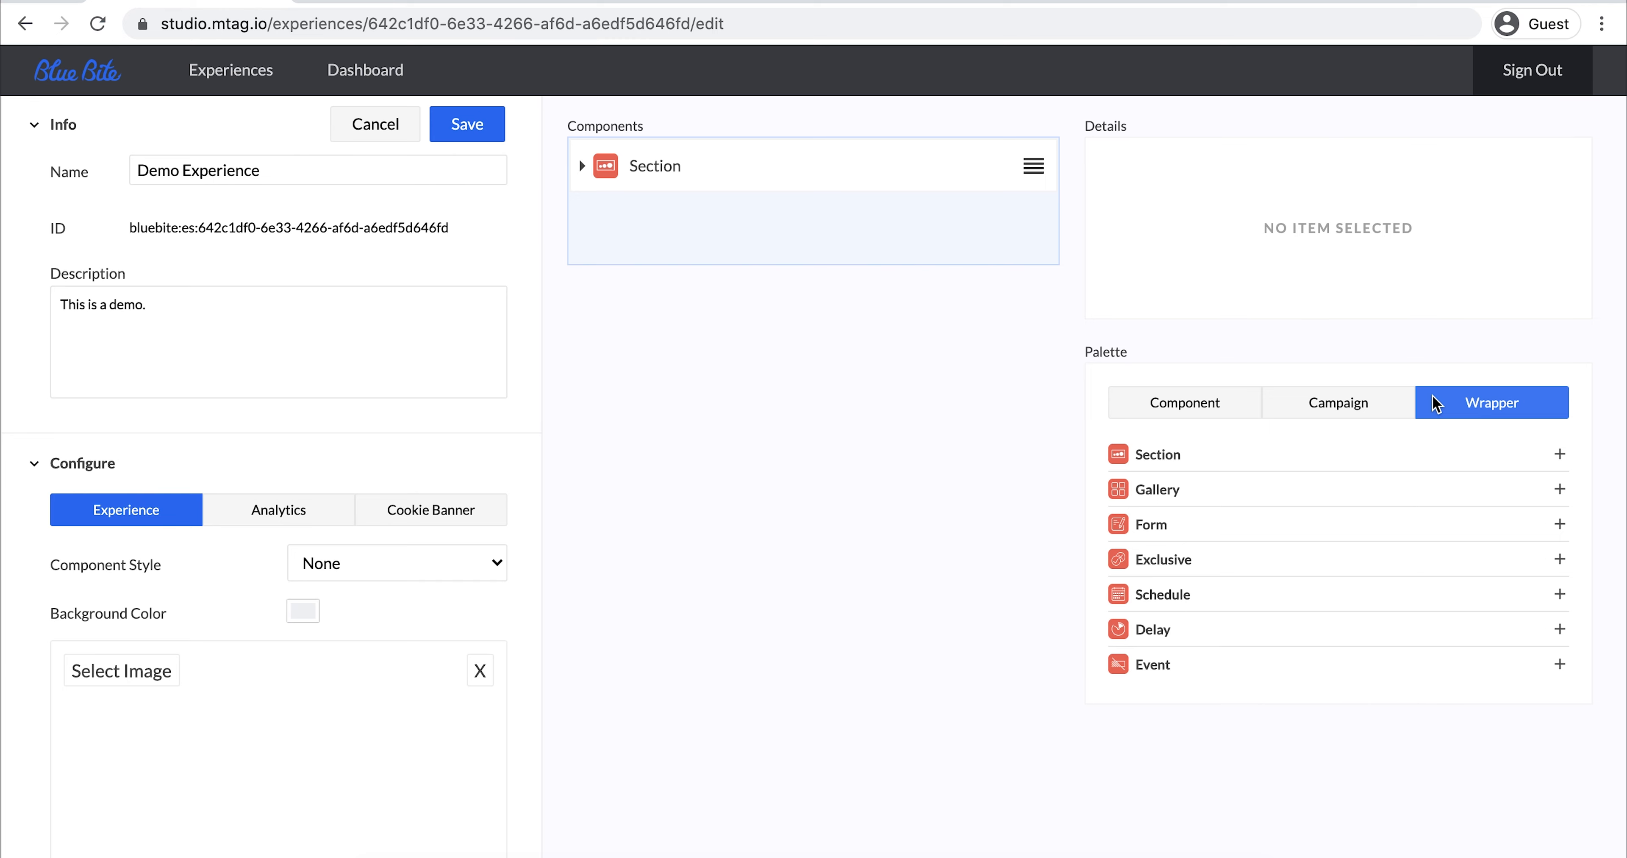
pyautogui.click(1228, 405)
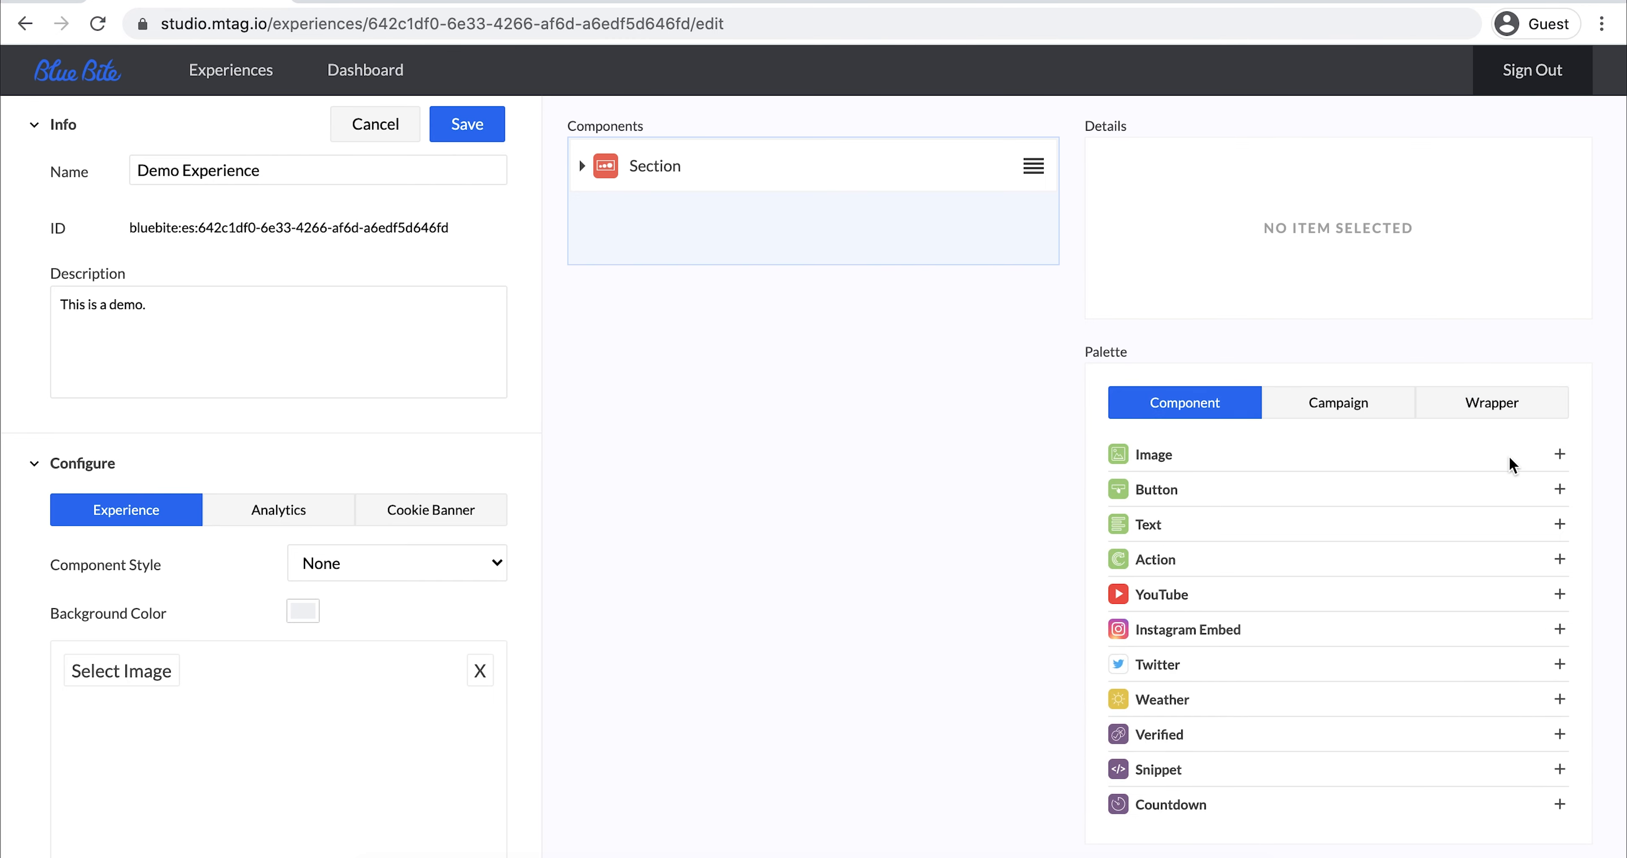
pyautogui.click(1558, 456)
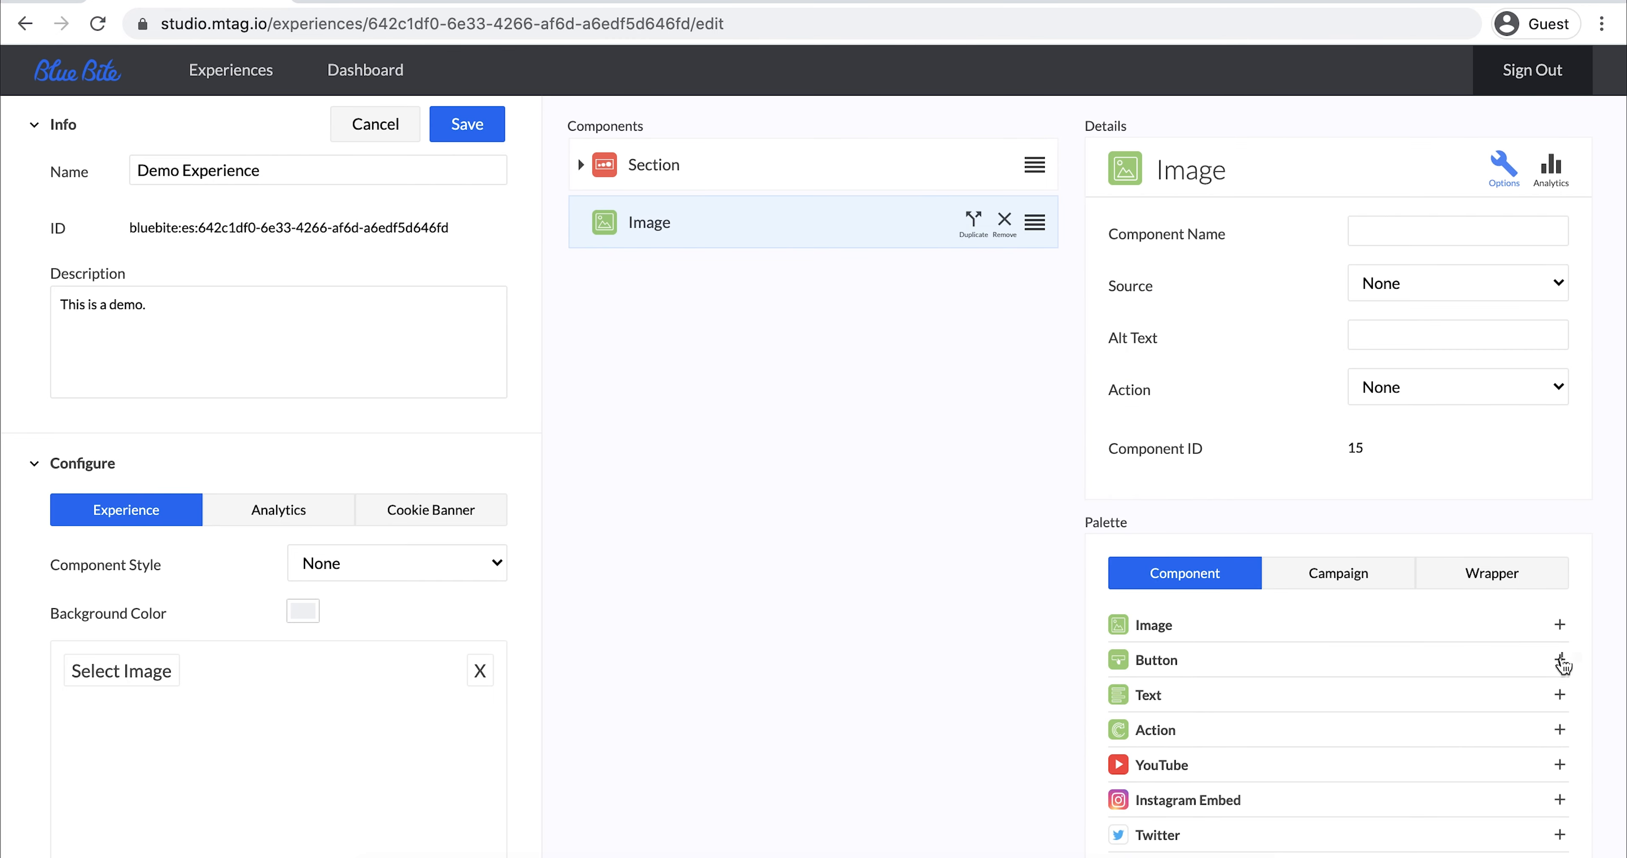
pyautogui.click(1559, 660)
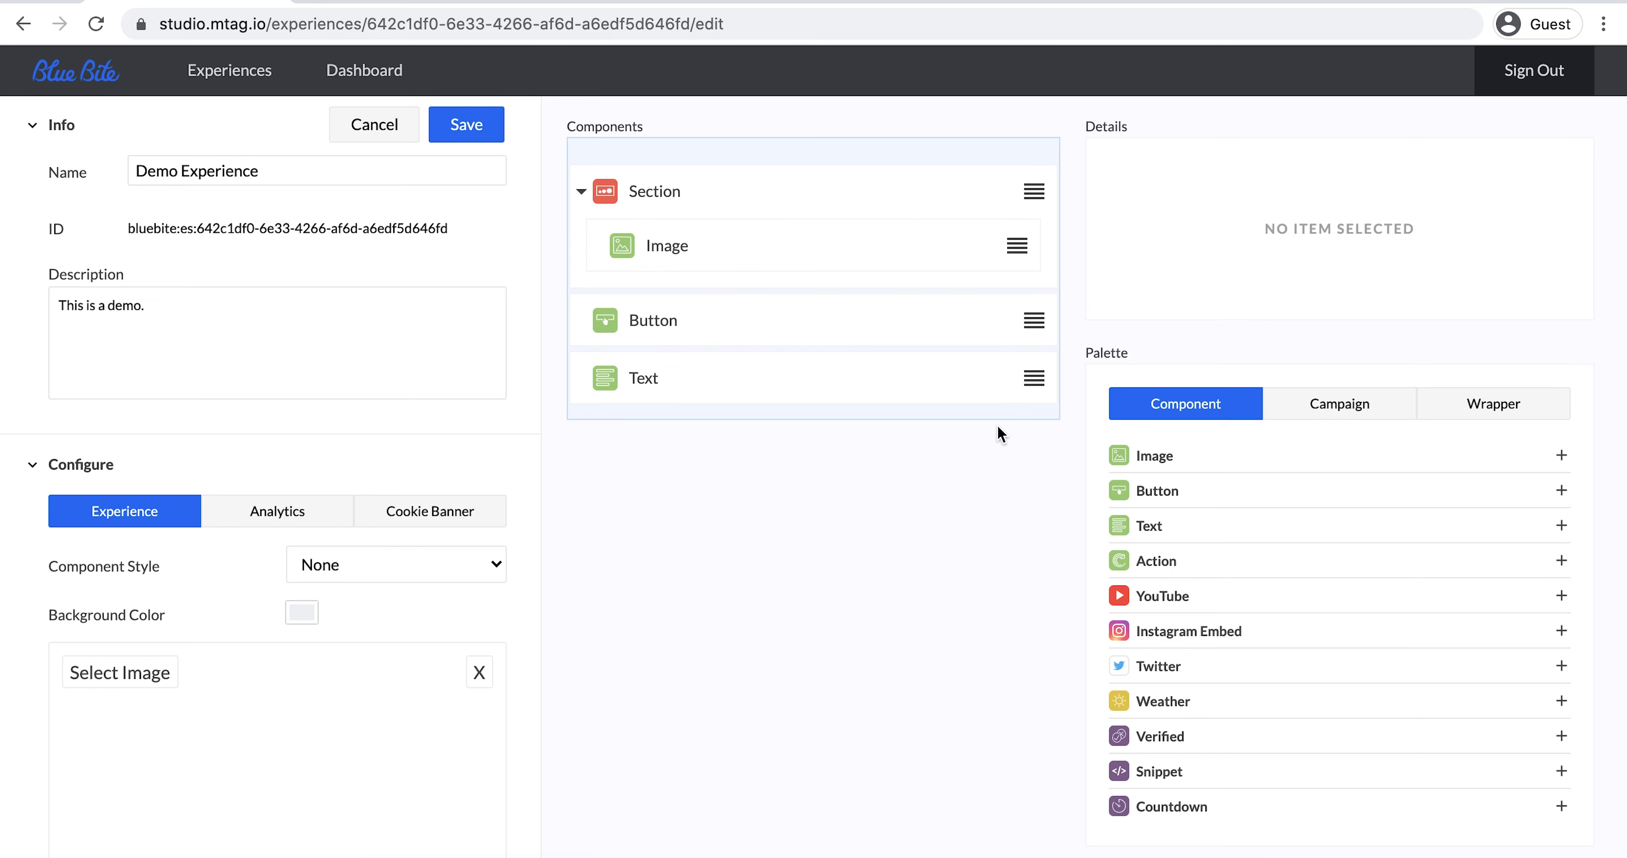
# - Reorder the components by moving Text above Button and moving Image out of the section to directly below it
pyautogui.moveTo(1033, 381); pyautogui.dragTo(1033, 323)
pyautogui.moveTo(1024, 246); pyautogui.dragTo(1032, 301)
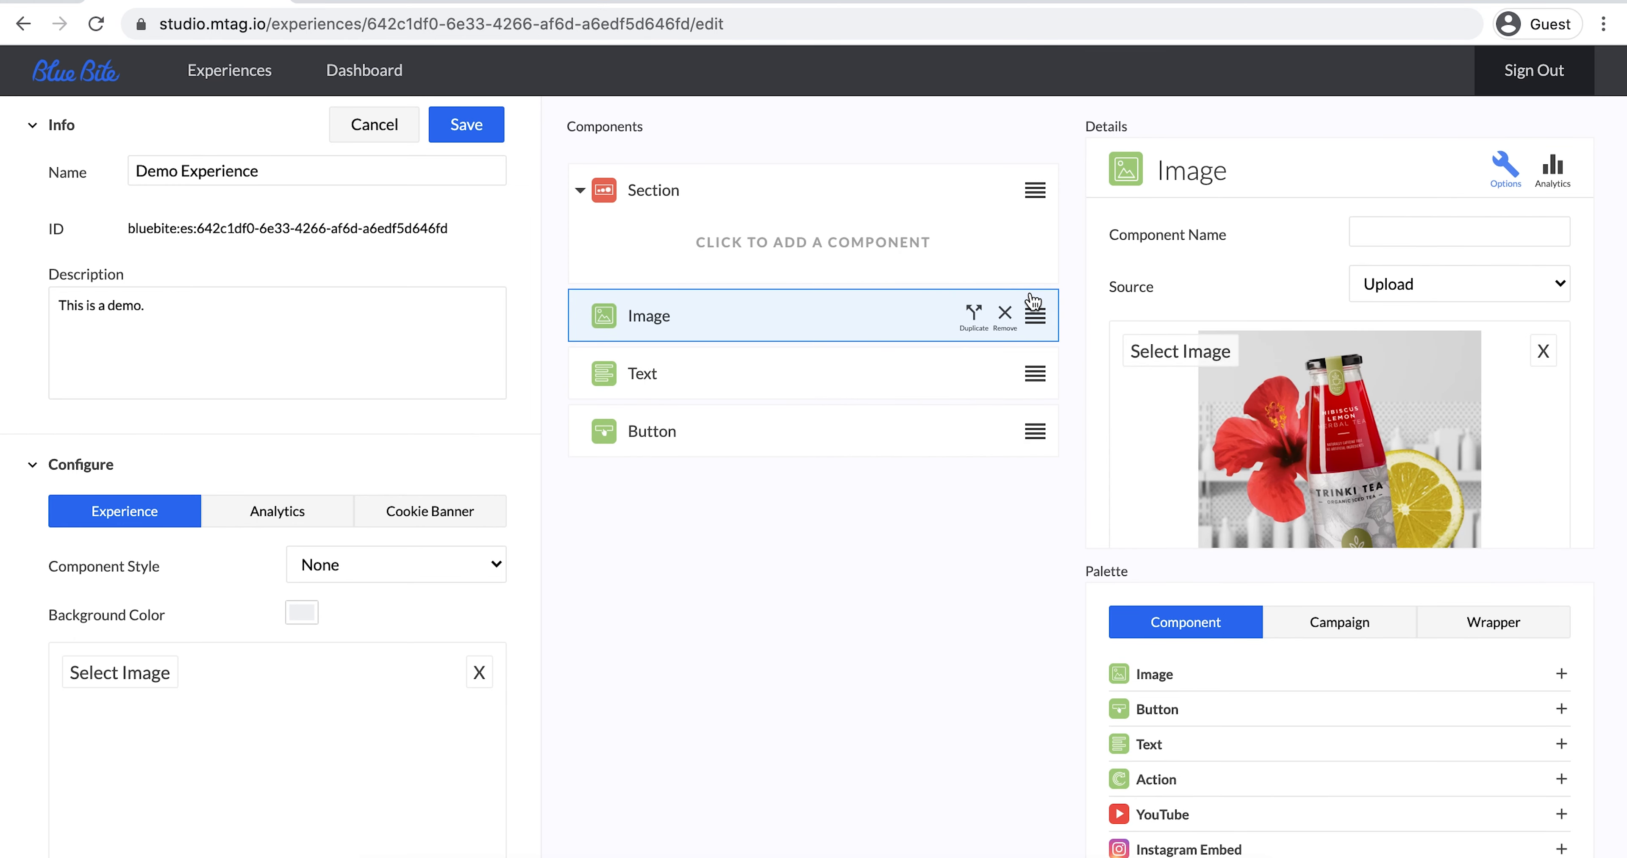
# - Duplicate the Image component and remove the extra Image
pyautogui.click(973, 312)
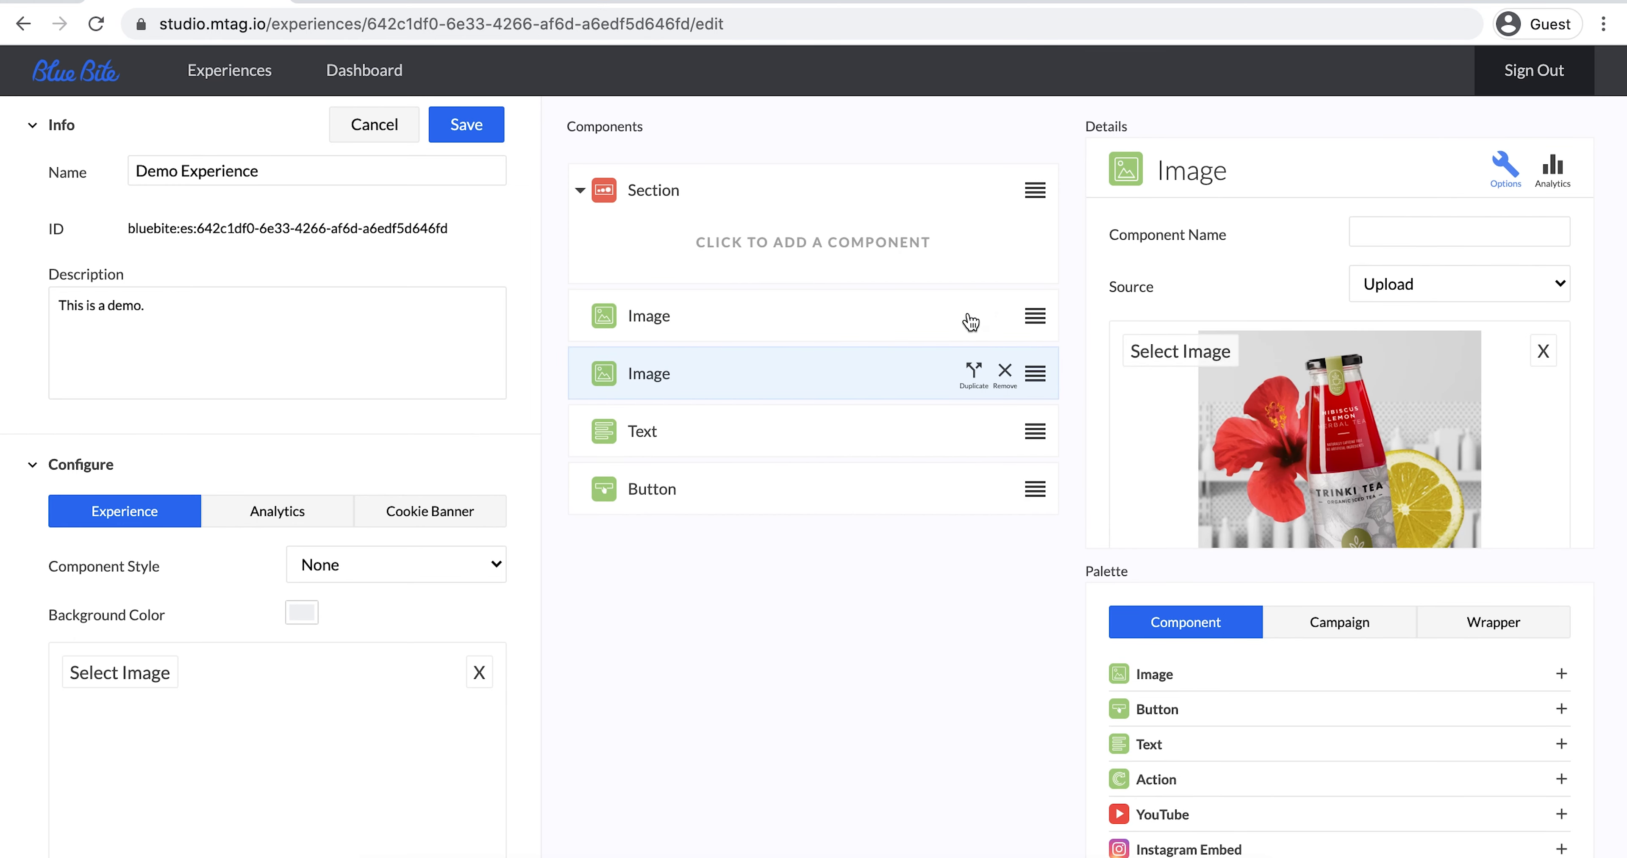
pyautogui.click(1003, 377)
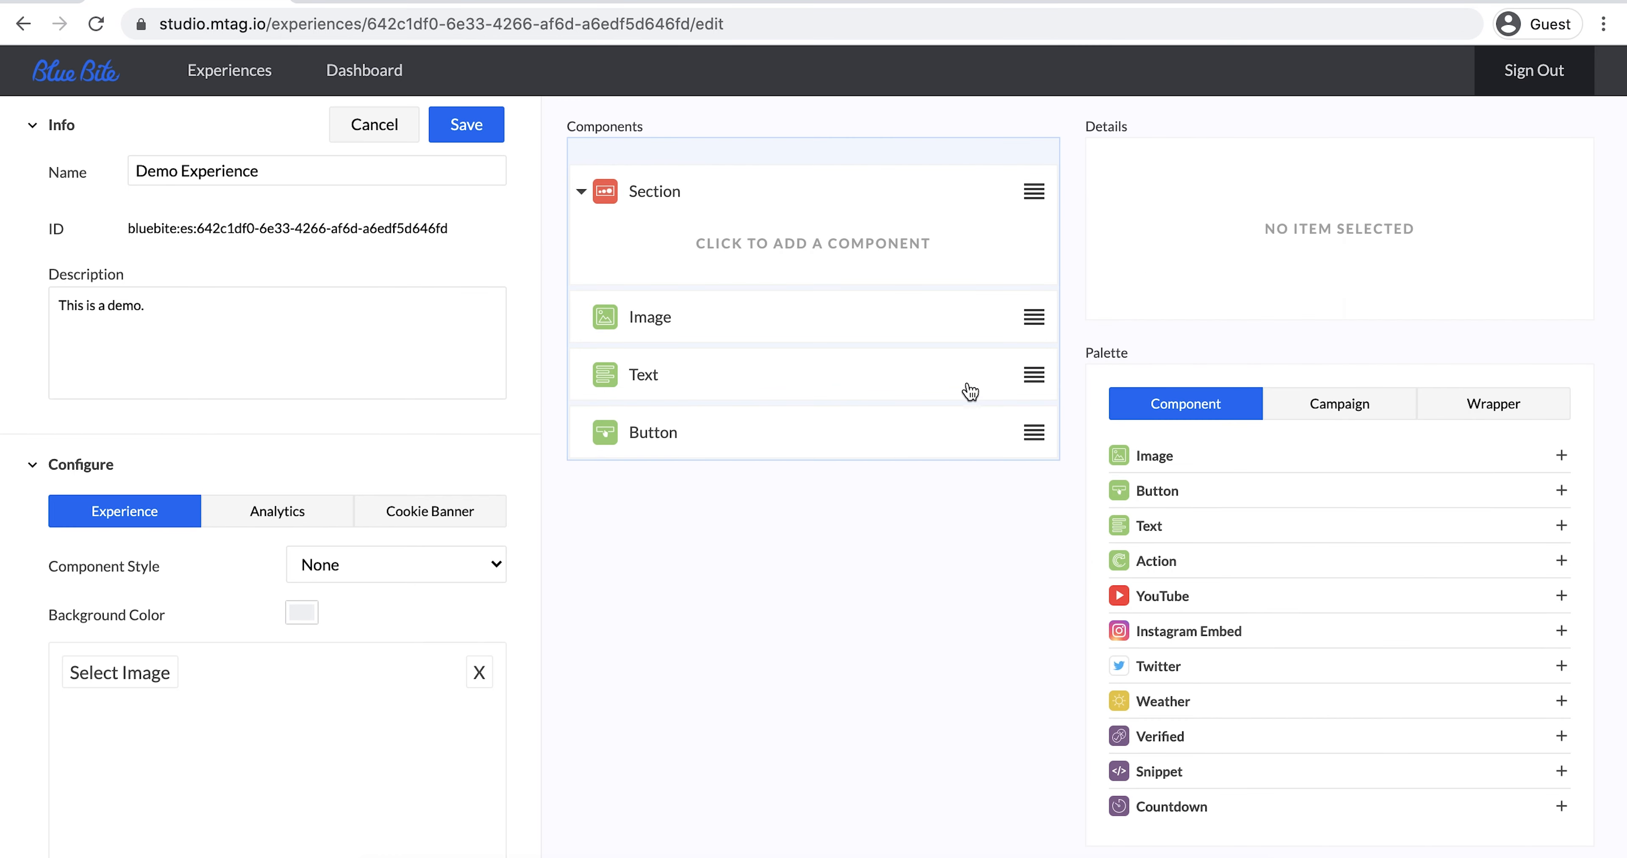
# - Paste copies of the Button component into the component list
pyautogui.click(914, 433)
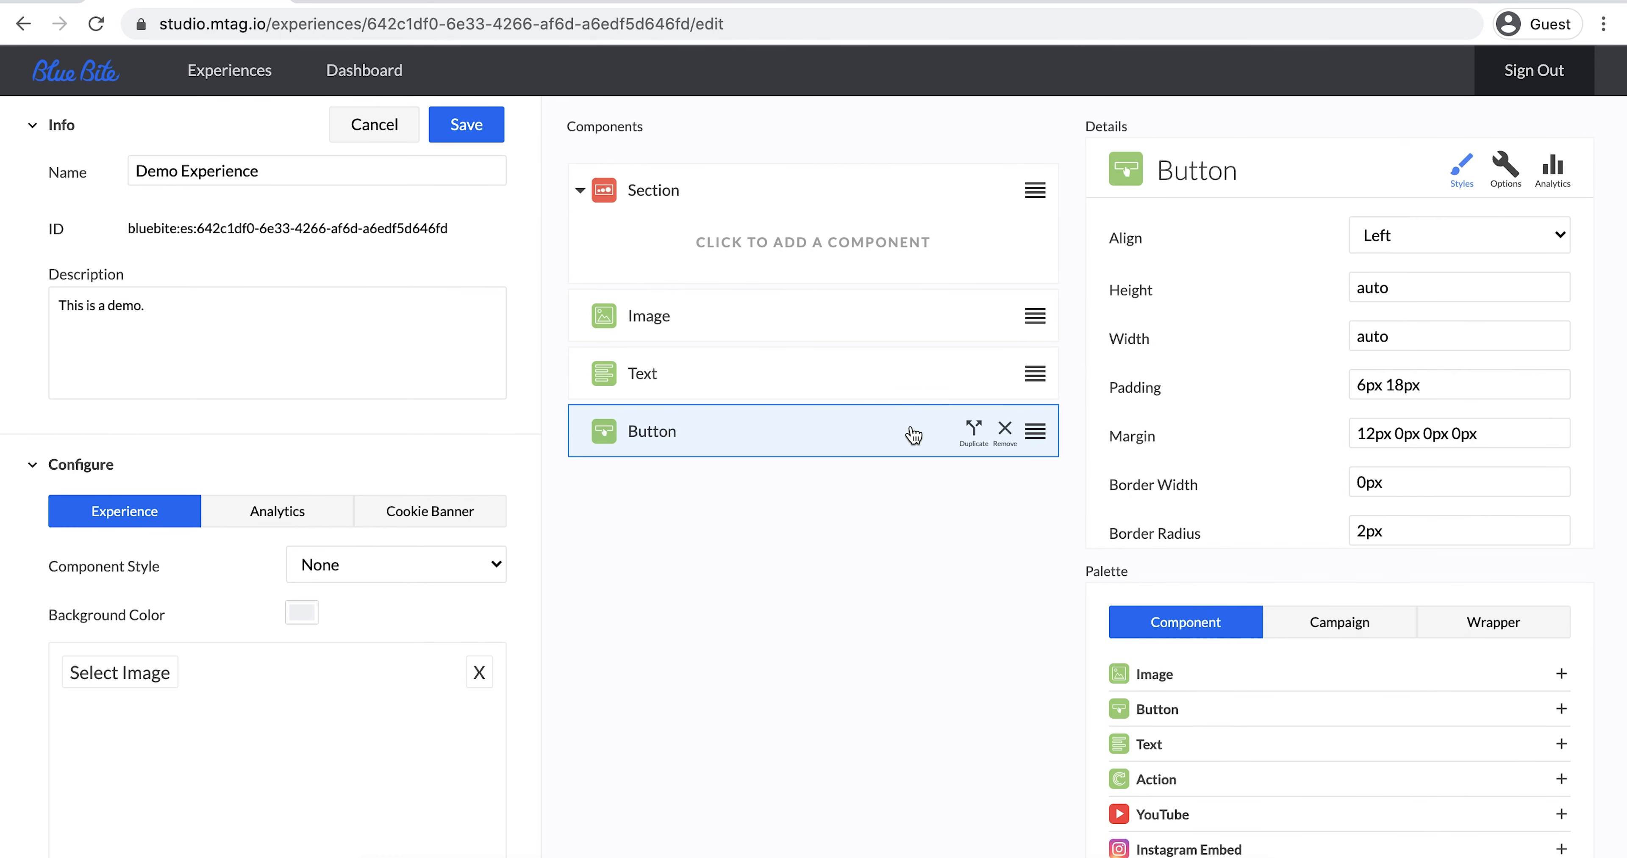
pyautogui.press('super+v')
pyautogui.press('super+v')
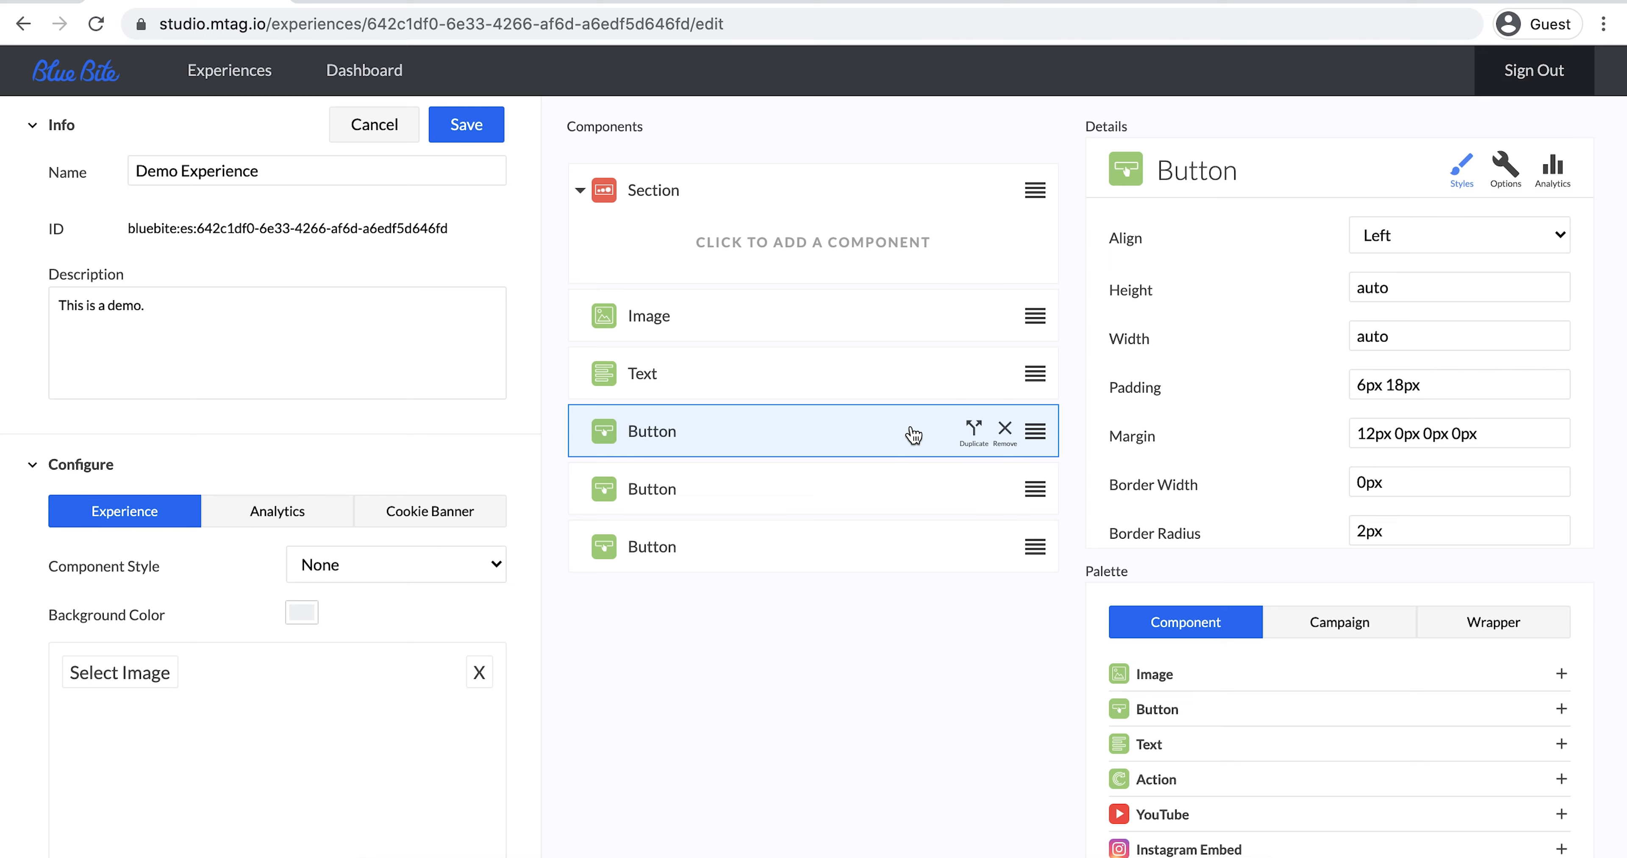
pyautogui.press('super+v')
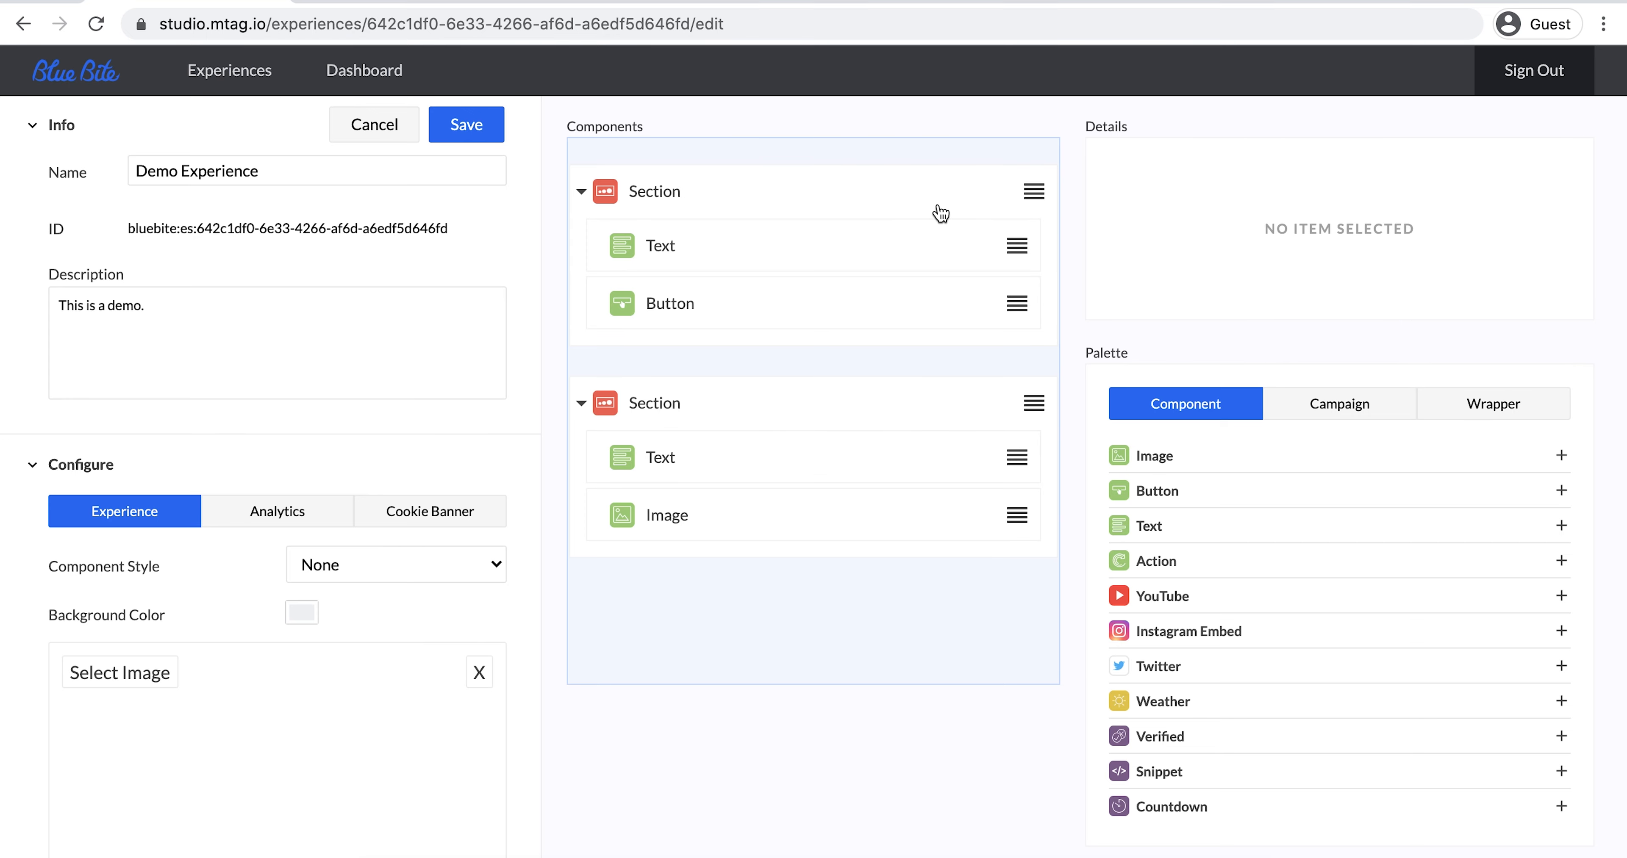
# - View the details of the first section and of the Text and Button components inside it
pyautogui.click(907, 200)
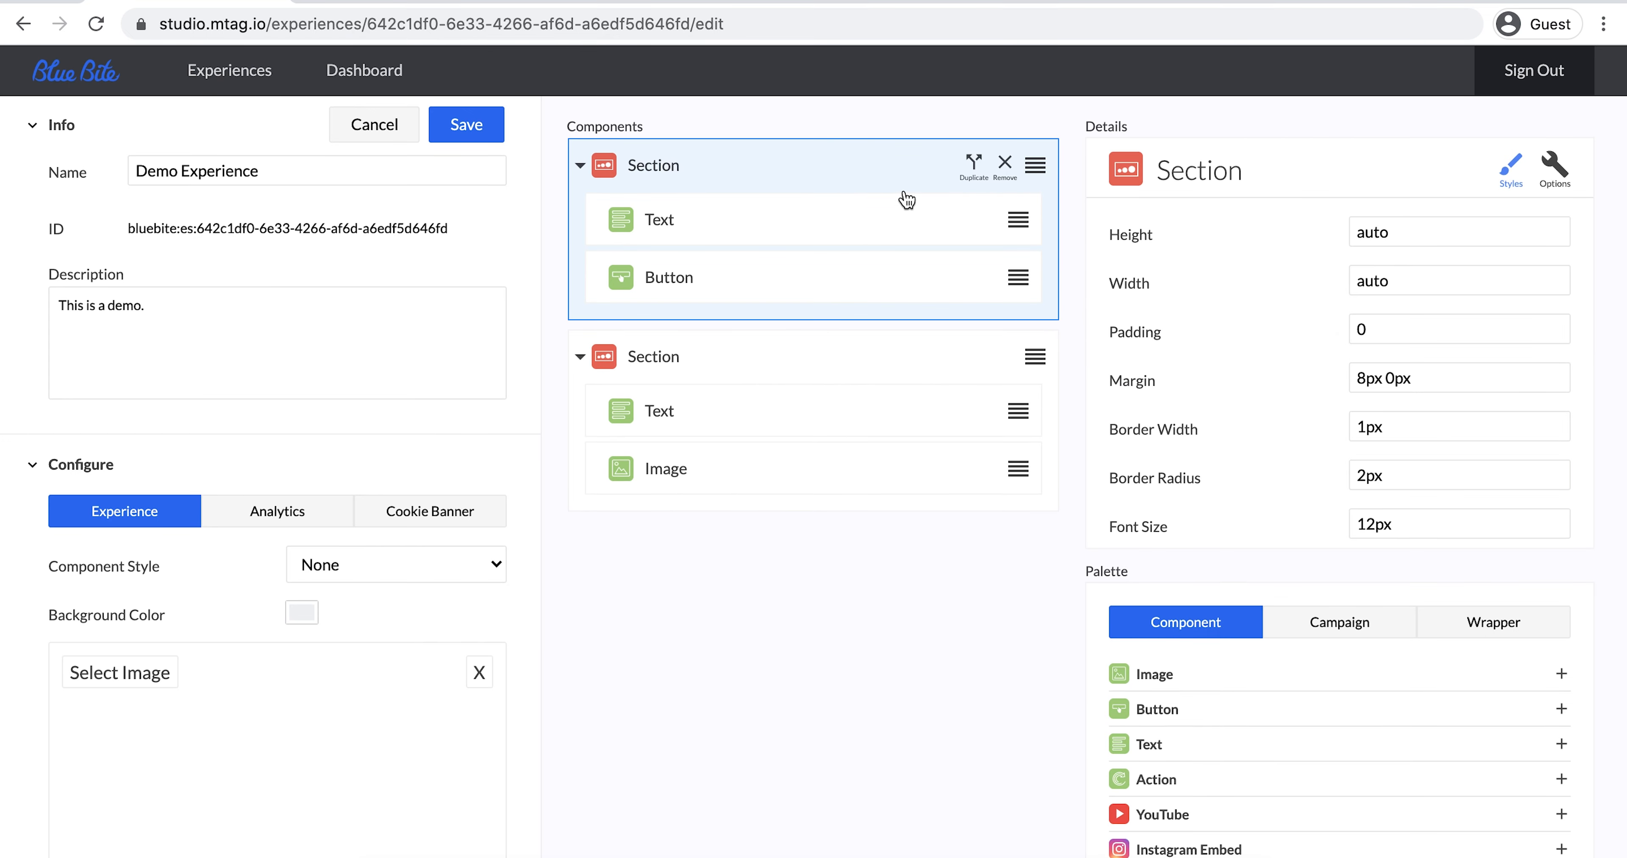
pyautogui.click(909, 221)
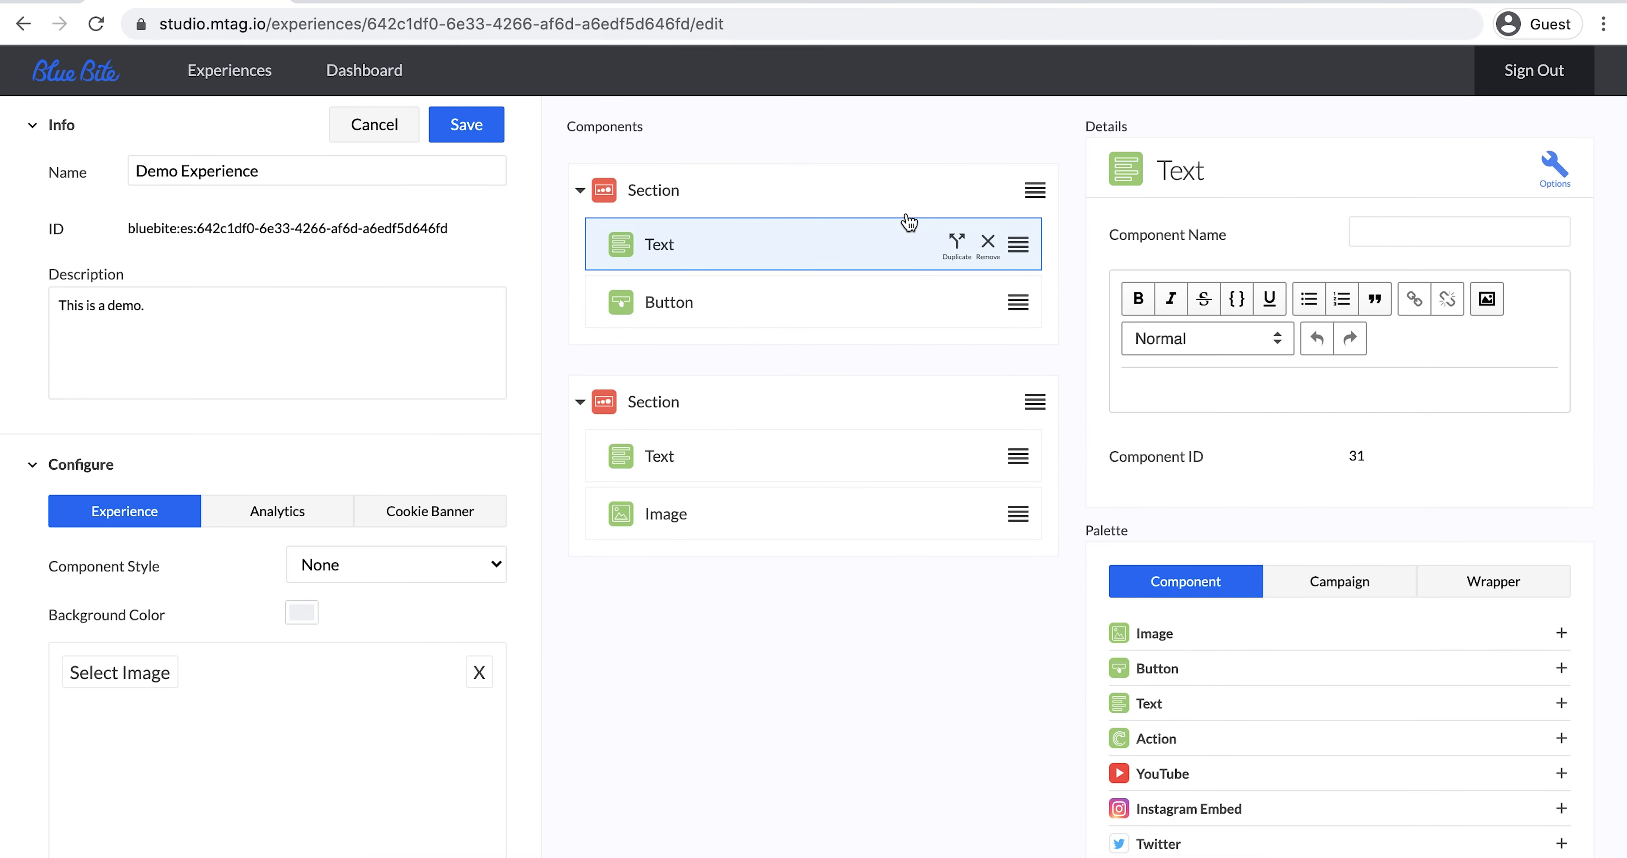
pyautogui.click(915, 299)
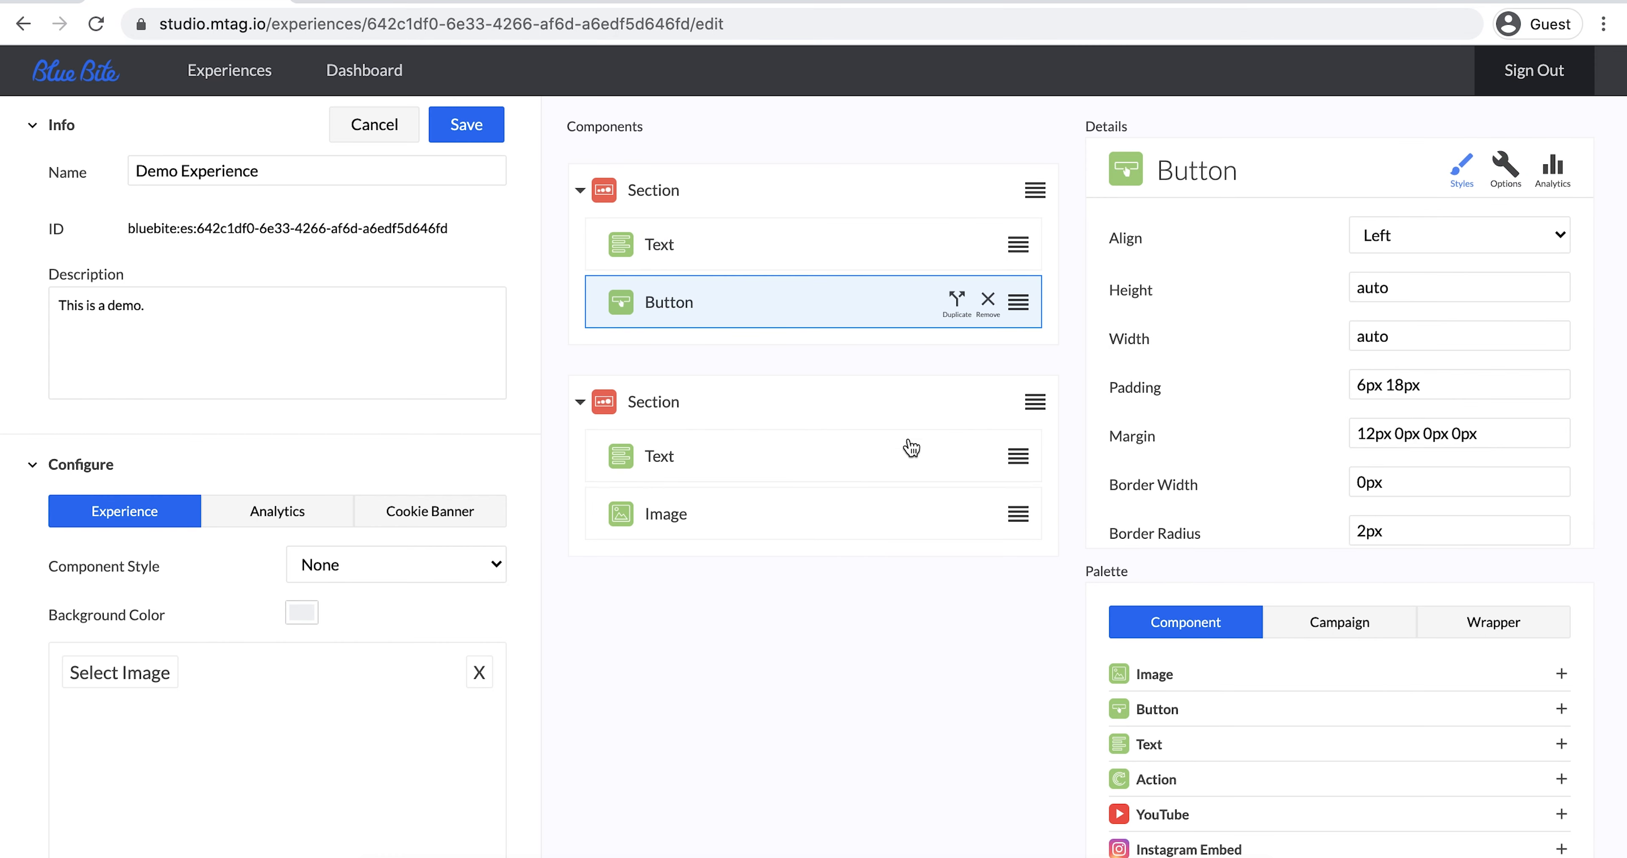
# - Examine the Source and Action choices of the second section's Image component, keeping Source at Upload and Action at None
pyautogui.click(913, 515)
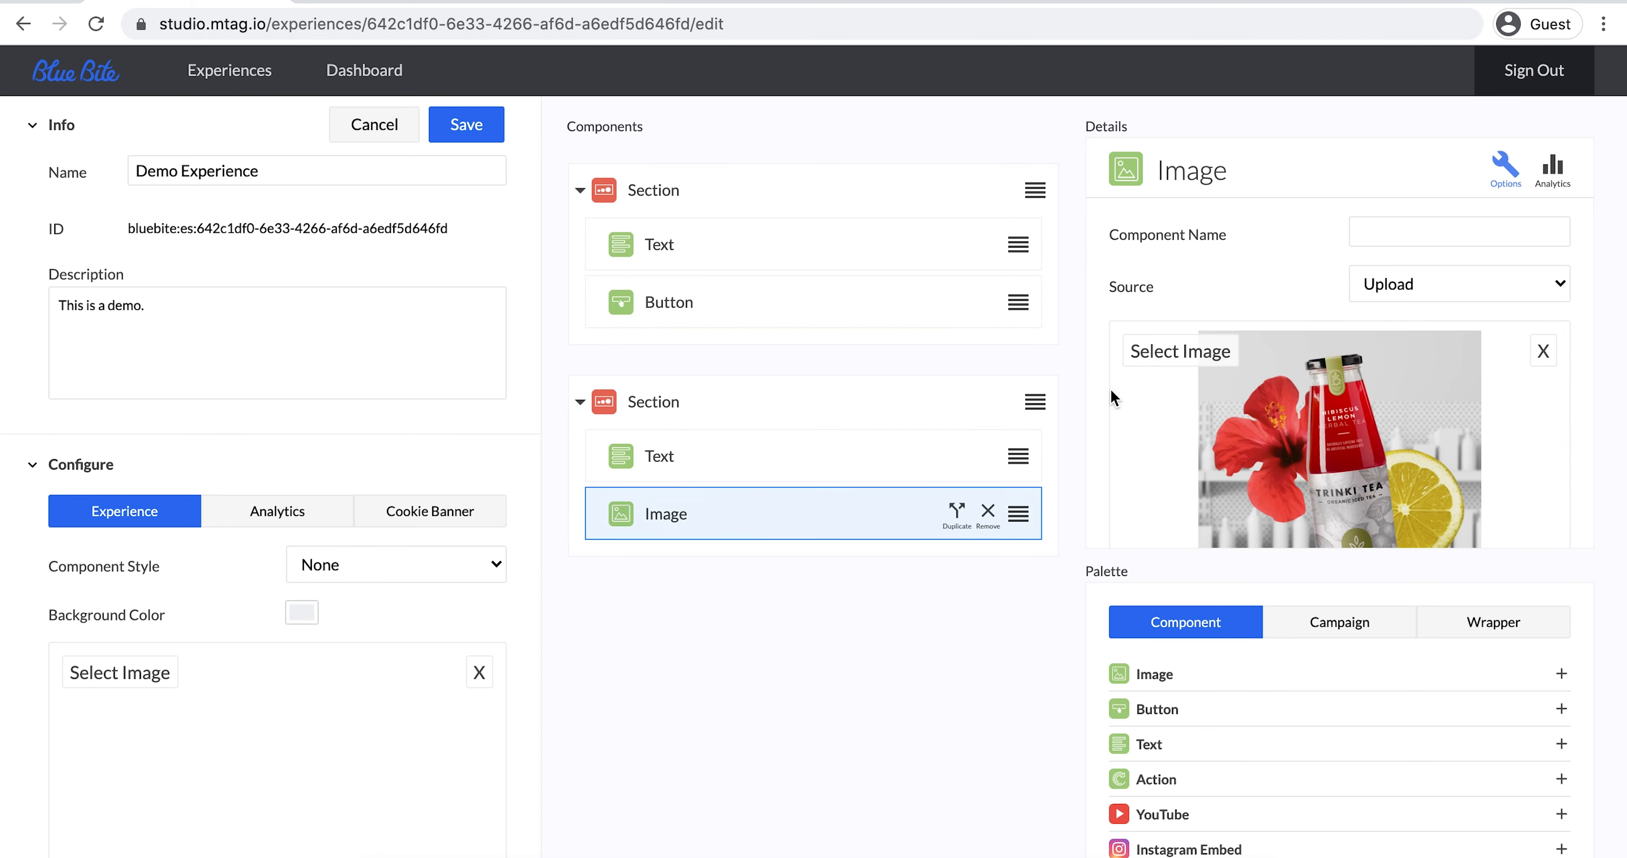
pyautogui.click(1425, 285)
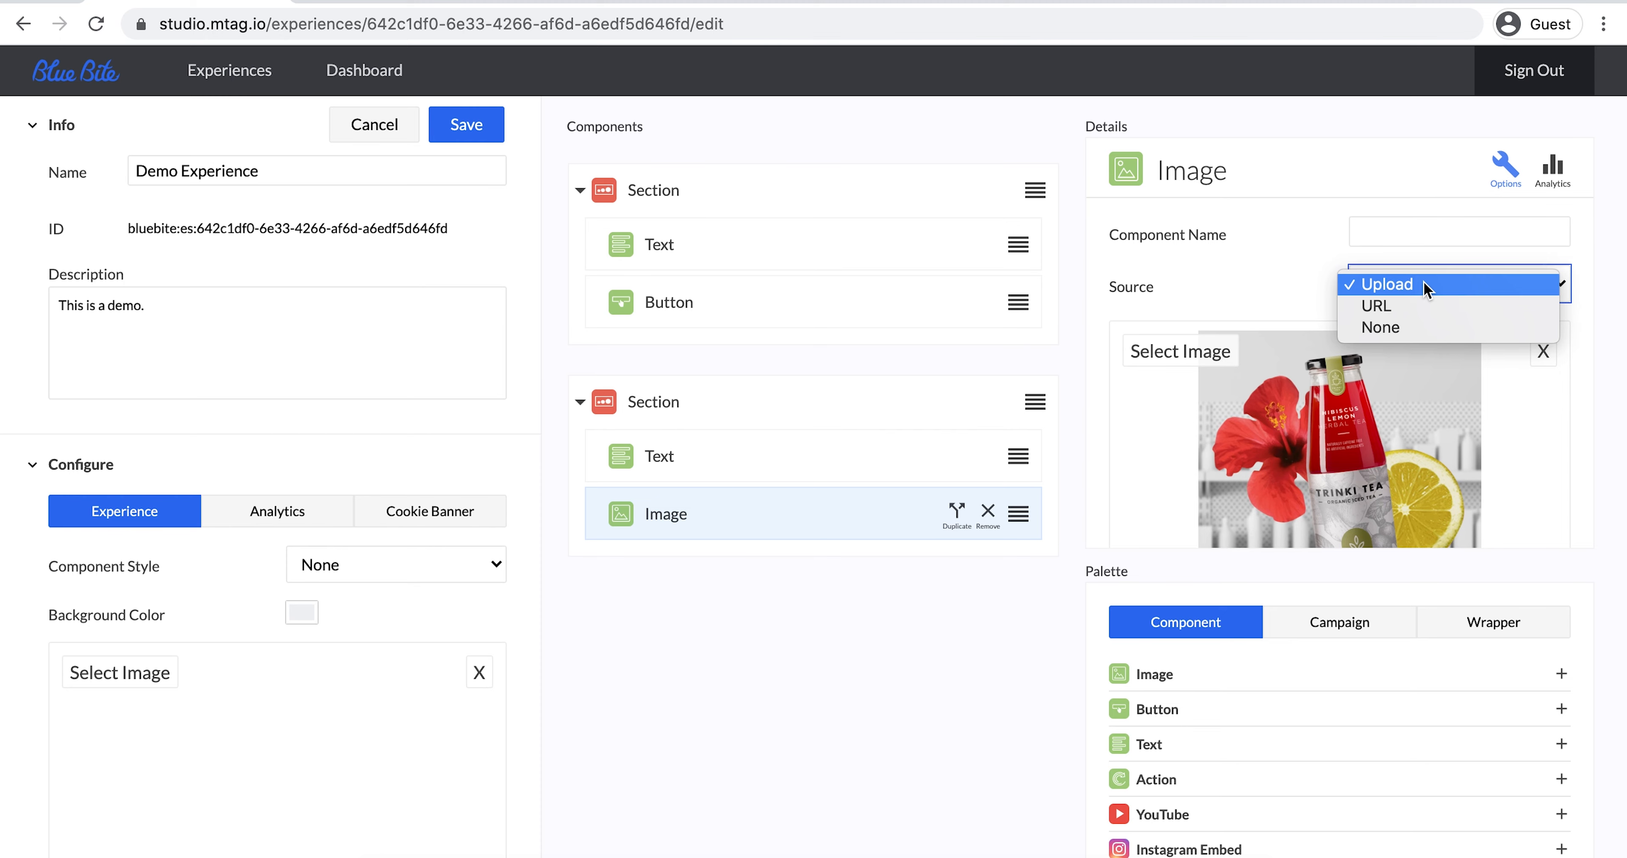
pyautogui.click(1424, 284)
pyautogui.scroll(-4, 1423, 284)
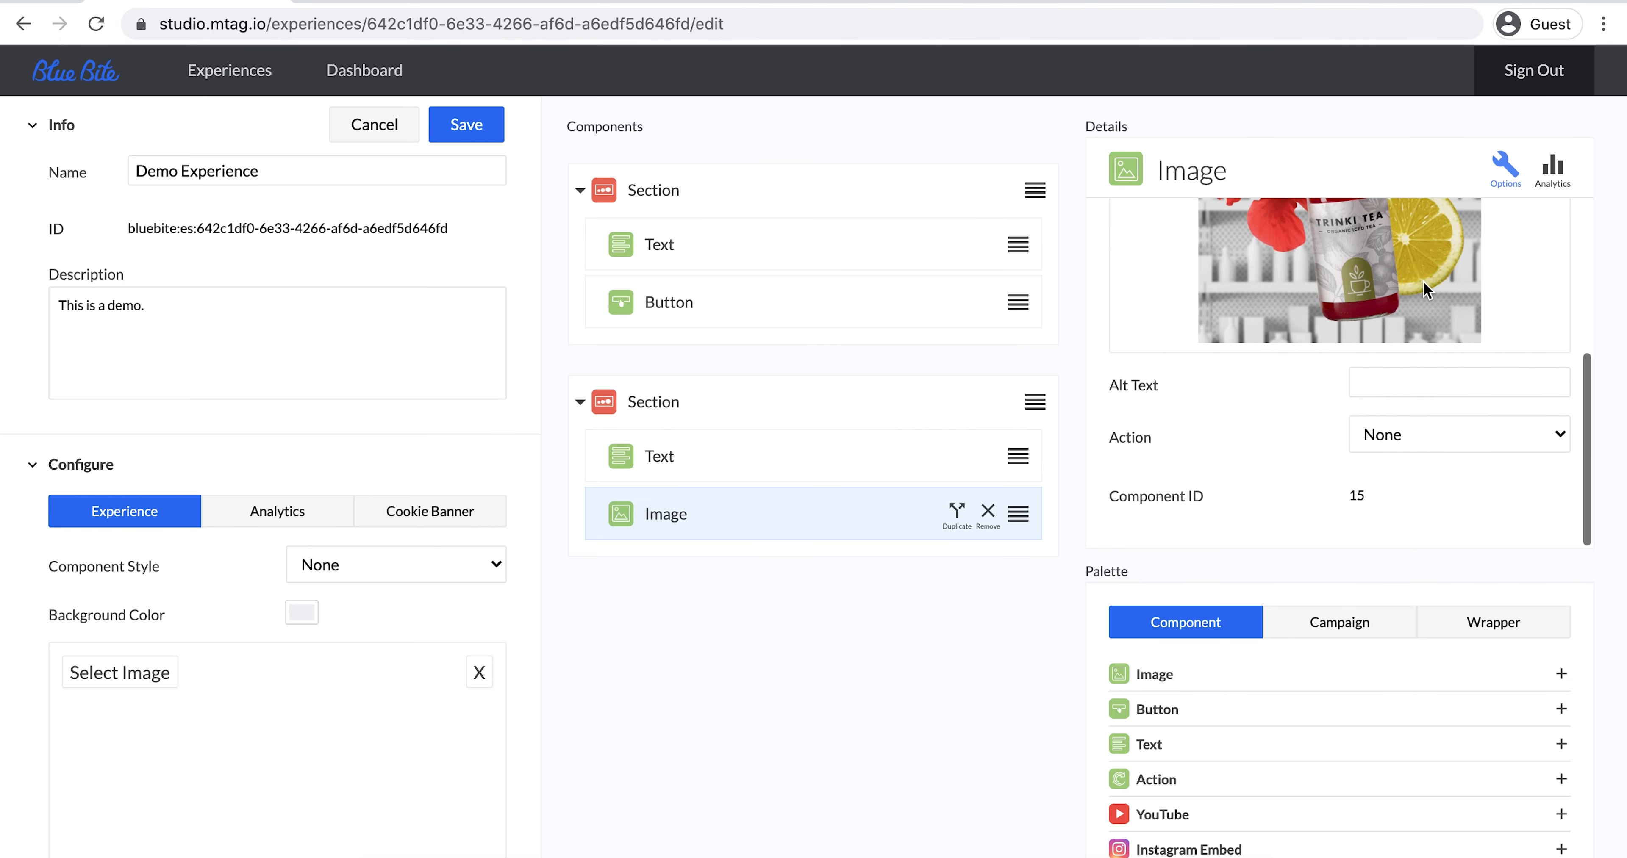
pyautogui.click(1441, 442)
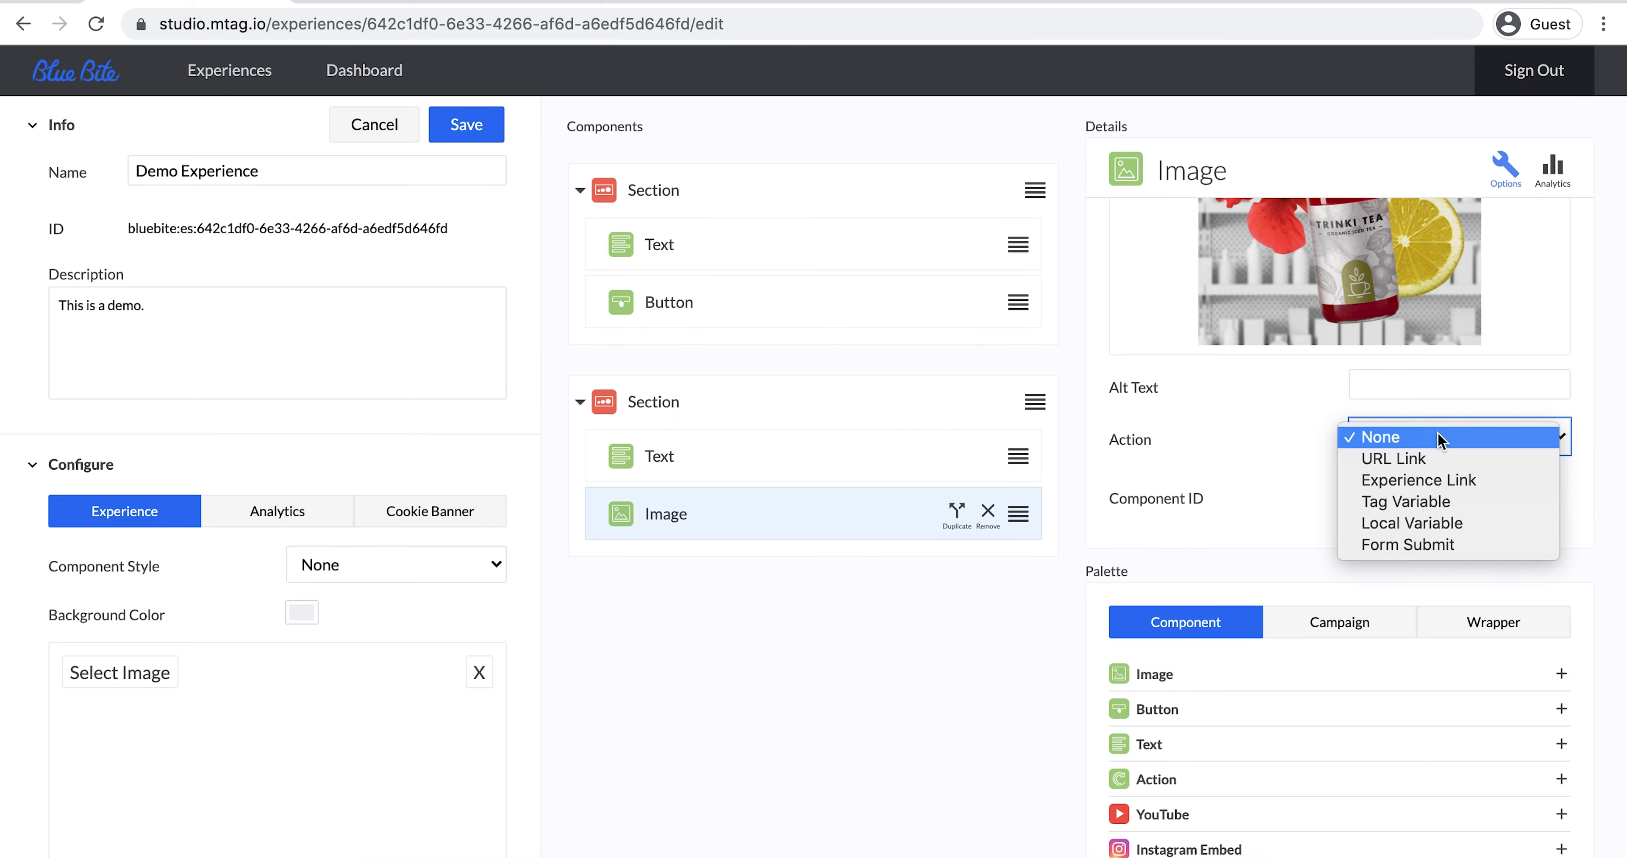
pyautogui.click(1441, 439)
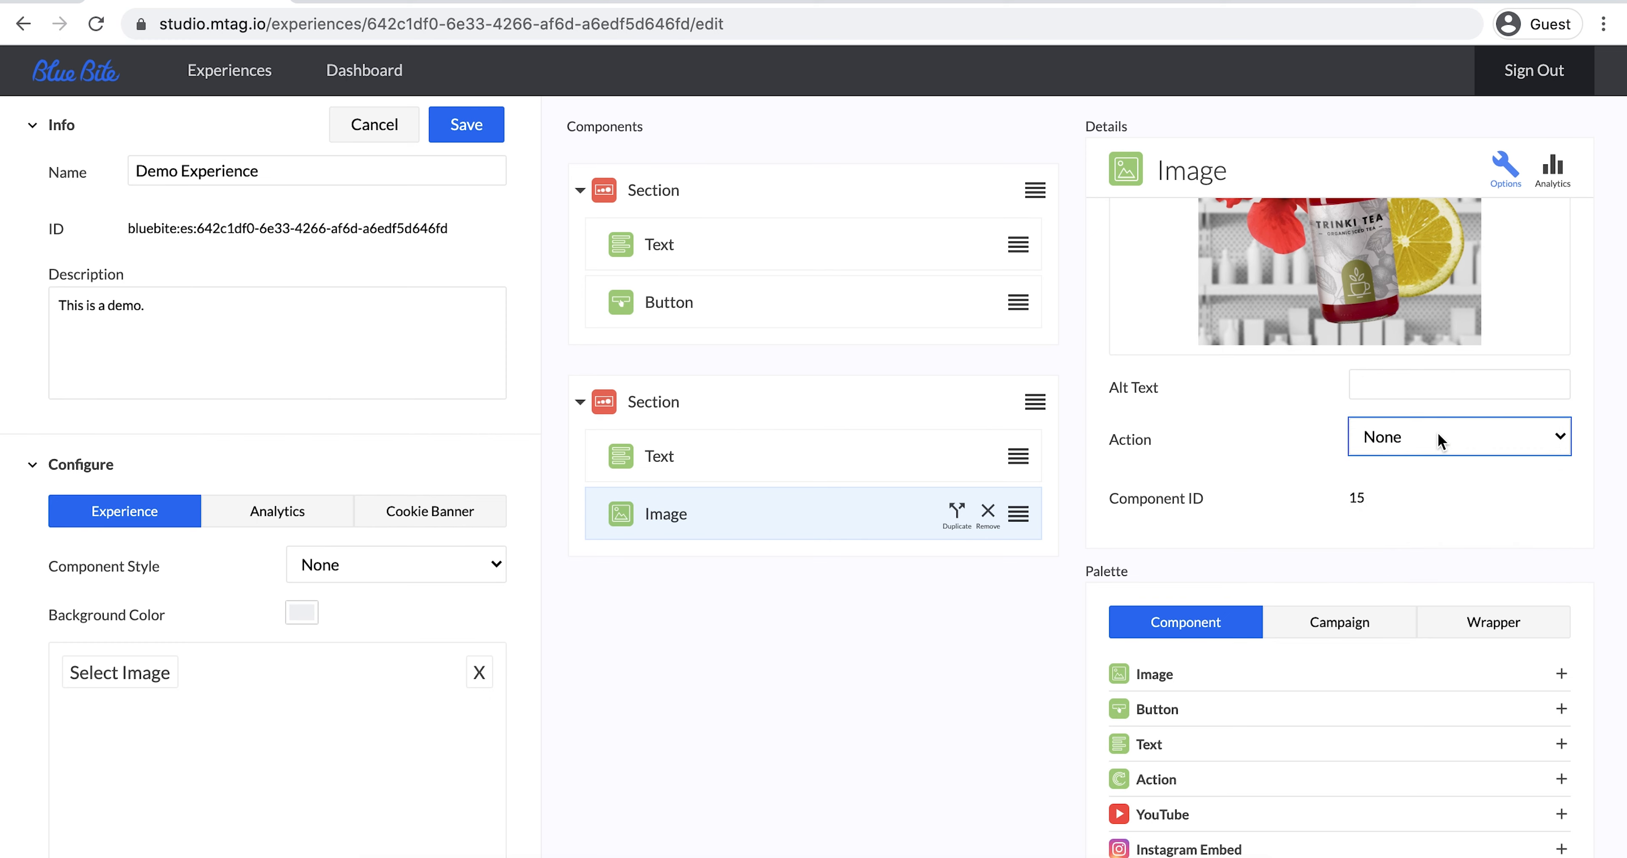